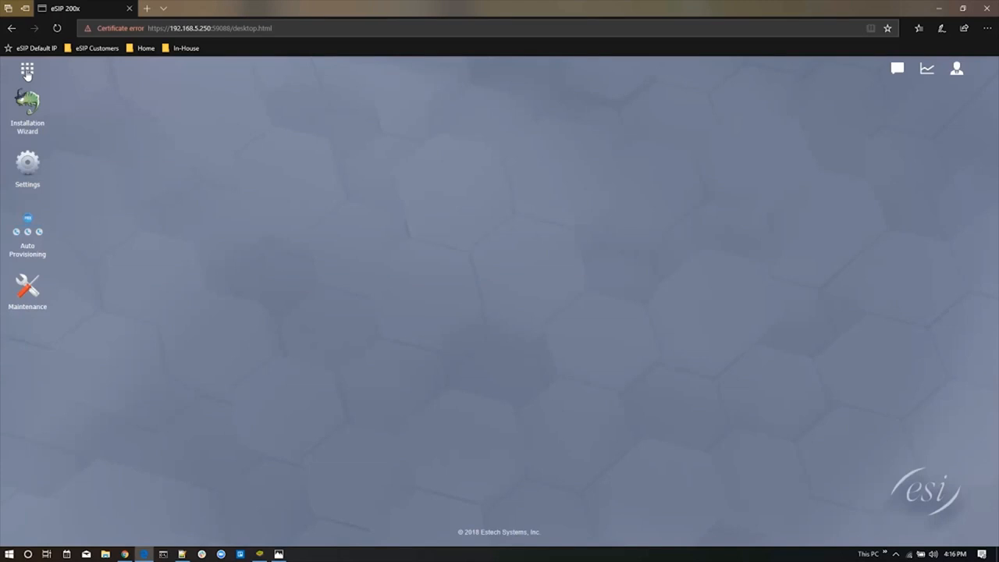
Open the eMobile app, enable the eMobile application and apply the change
left_click(27, 71)
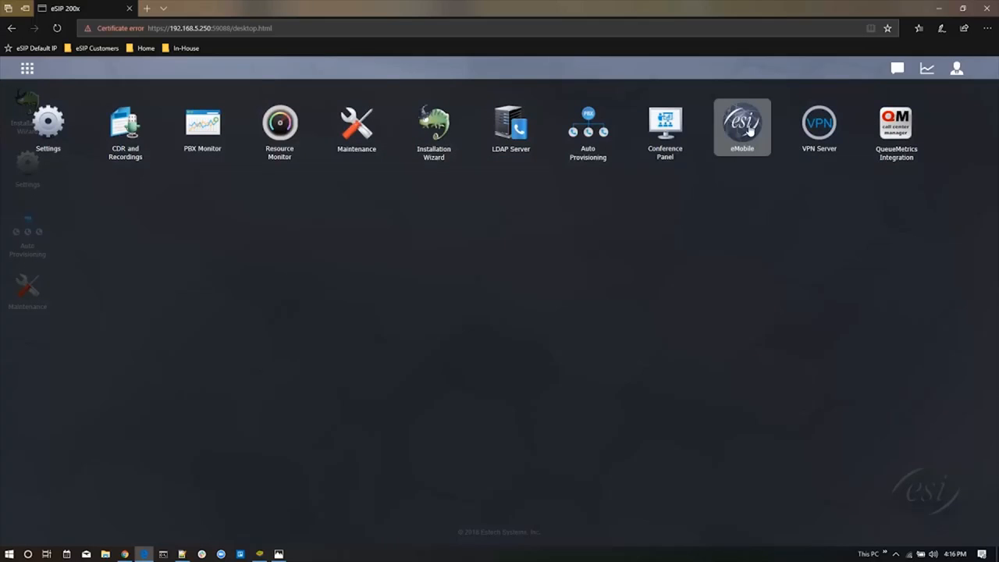
left_click(748, 129)
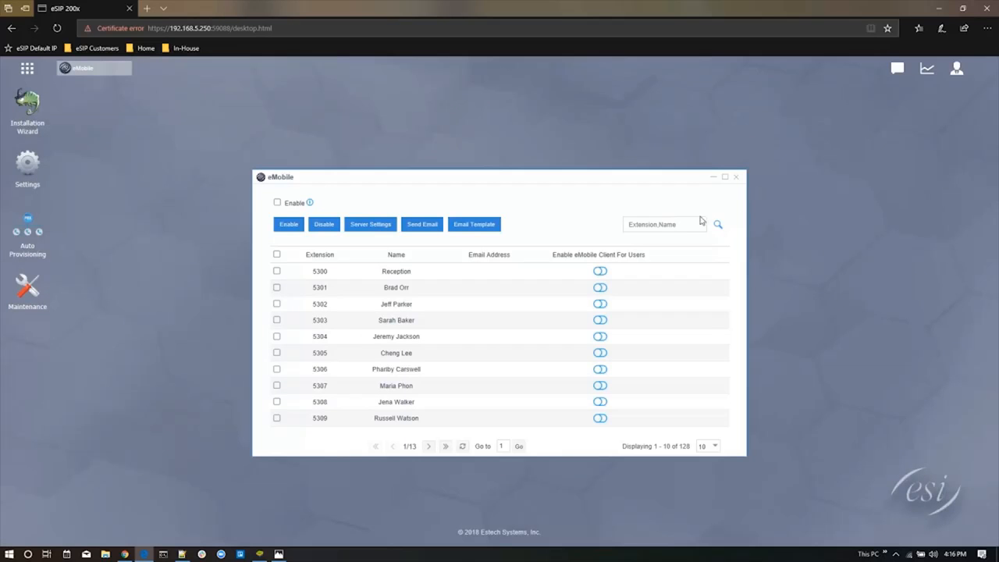
left_click(277, 203)
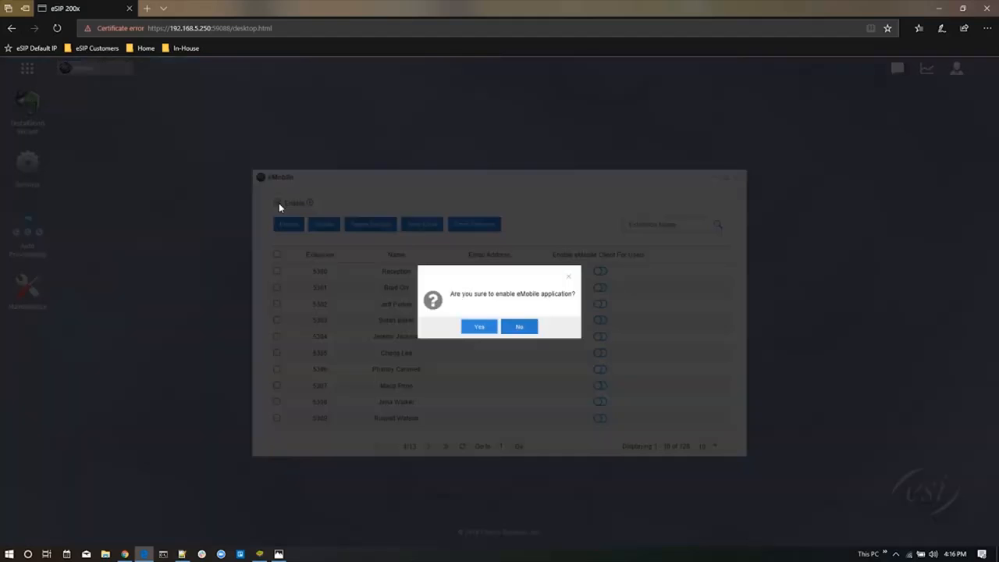
left_click(479, 328)
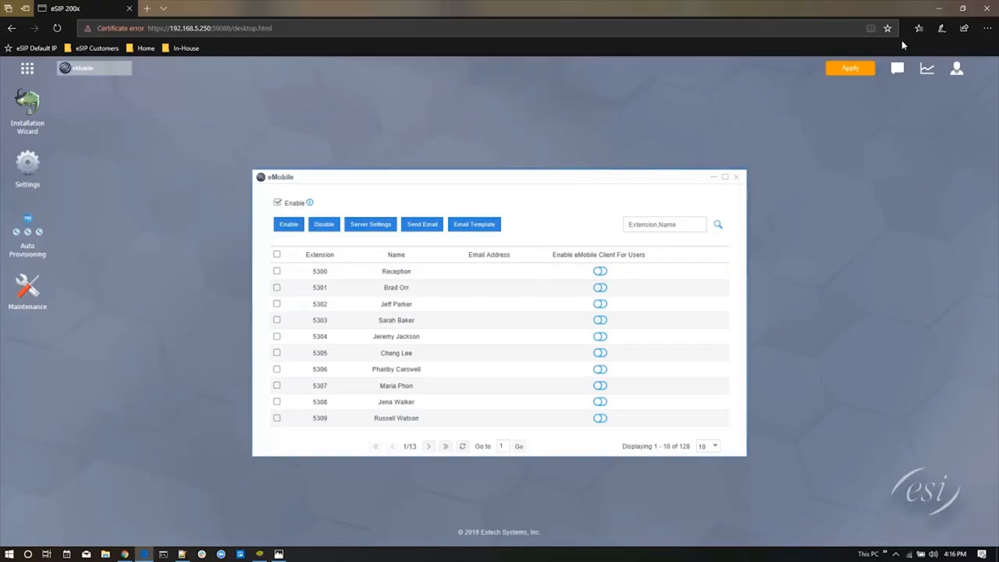
left_click(866, 70)
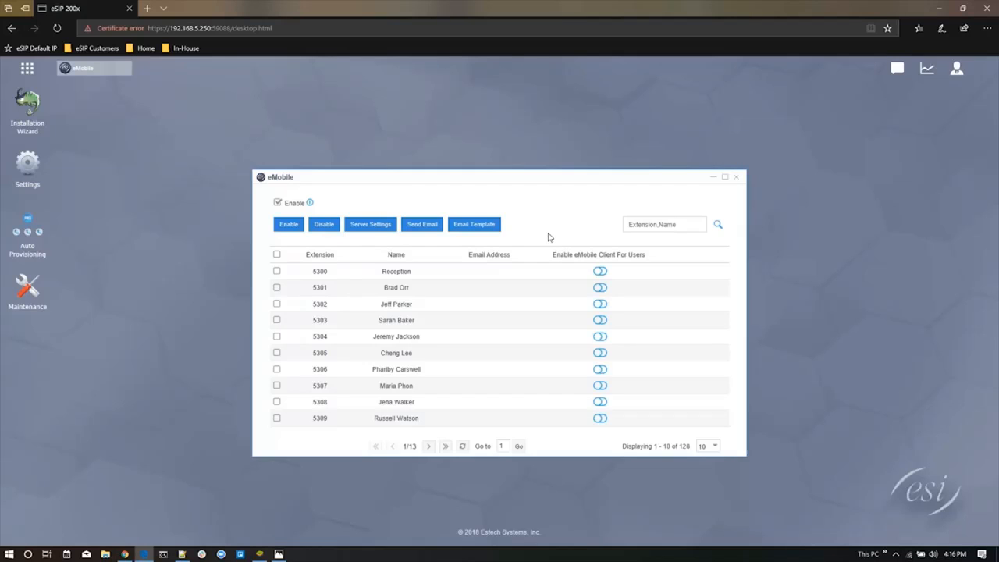
In the eMobile server settings, set the eMobile external port to 59111
left_click(371, 227)
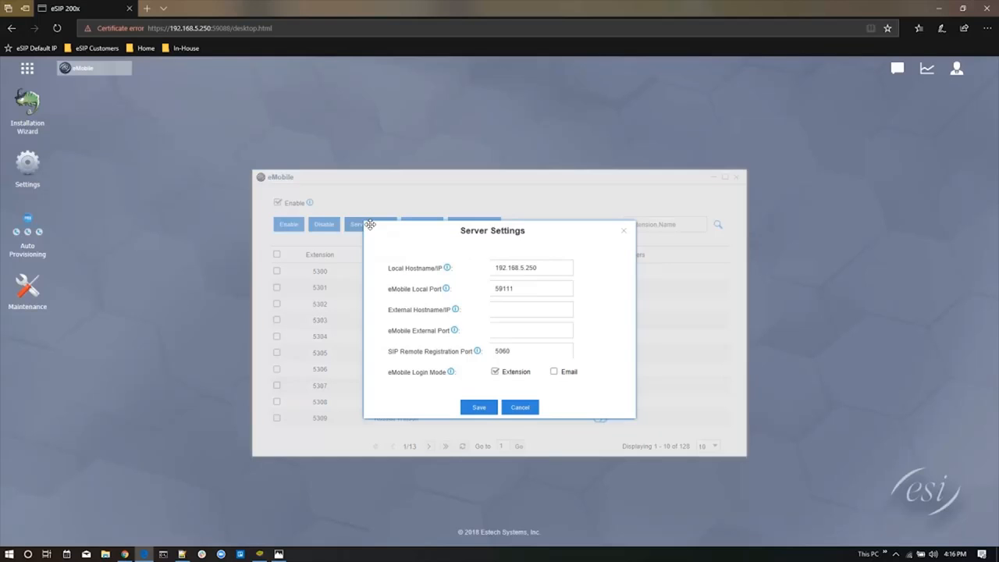
double_click(548, 273)
triple_click(547, 274)
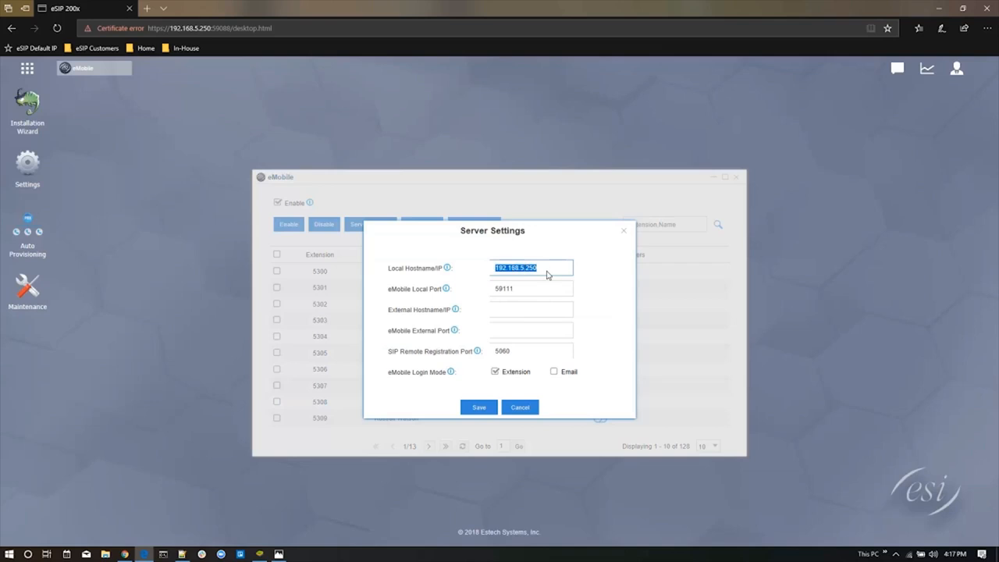
double_click(534, 289)
left_click(528, 293)
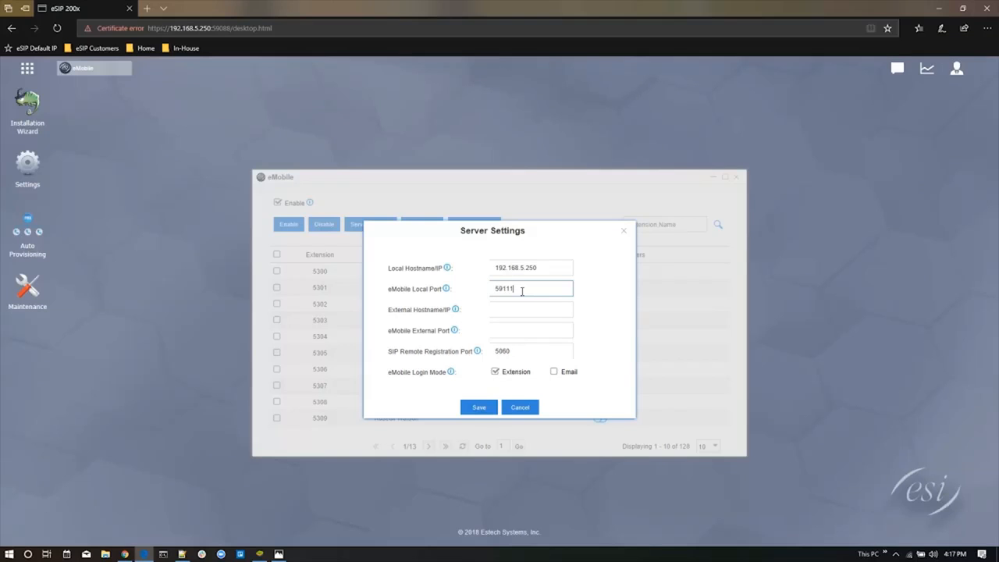
mouse_move(445, 291)
left_click(522, 329)
type("59111")
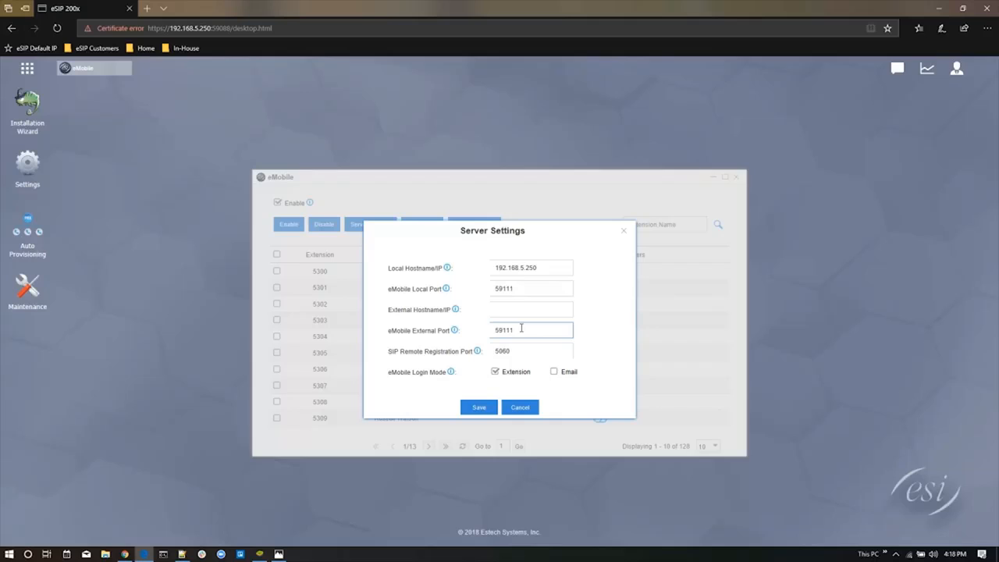
Set the external hostname/IP to 1.1.1.1, save the server settings and apply the changes
left_click(497, 307)
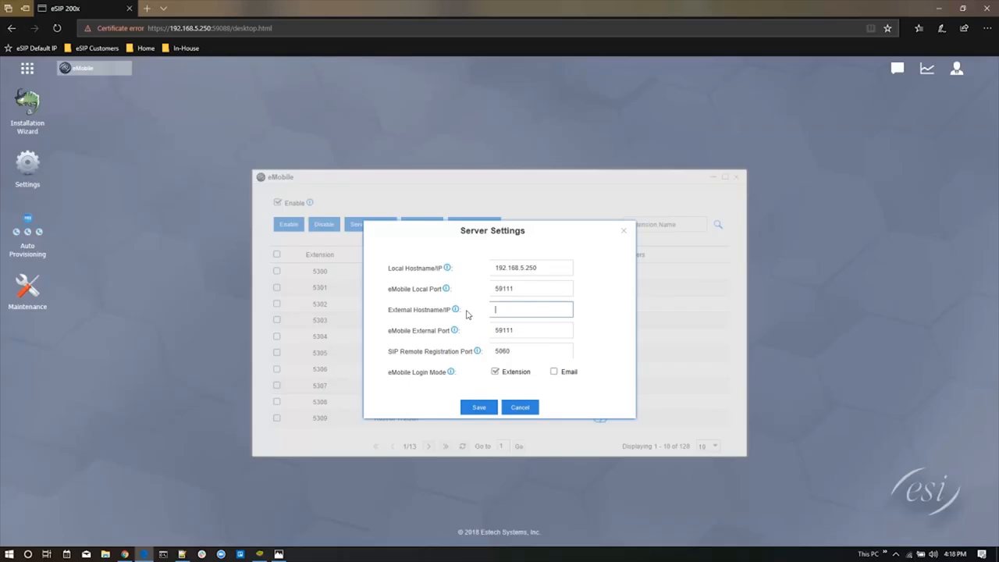
type("1.1.1.1")
left_click(555, 373)
left_click(556, 374)
left_click(481, 408)
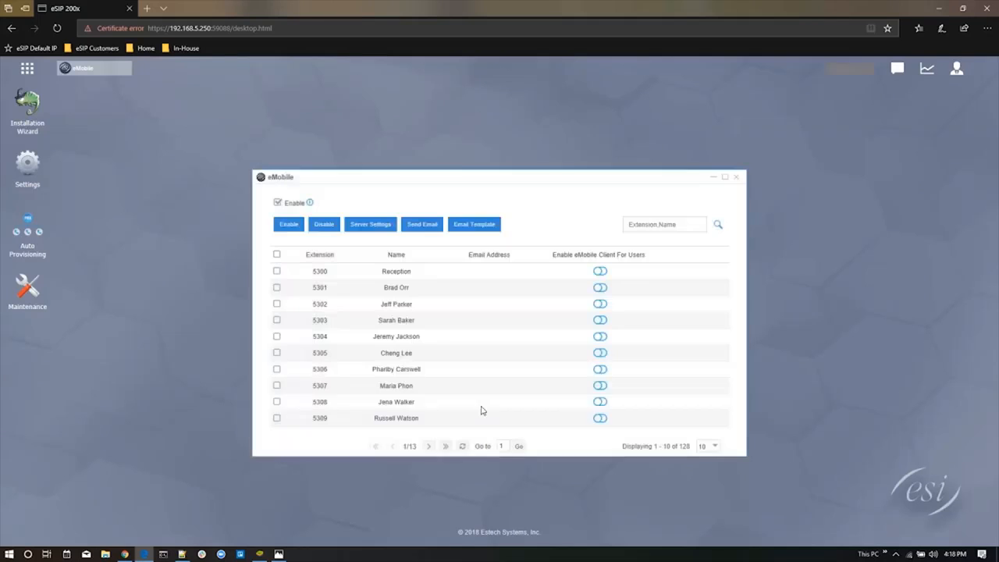
left_click(851, 70)
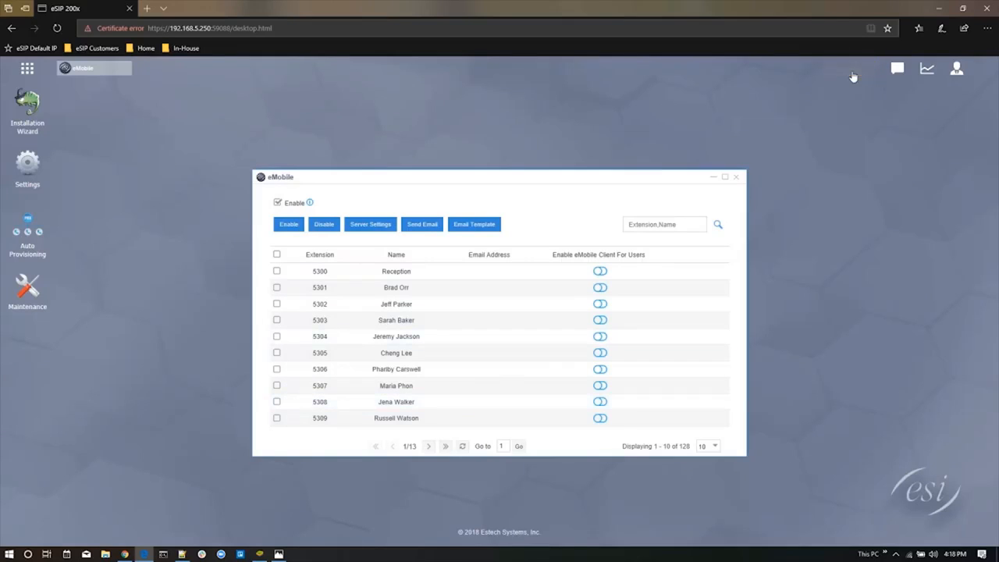
Open the eMobile email template and examine the login-by-link section of its content
left_click(472, 225)
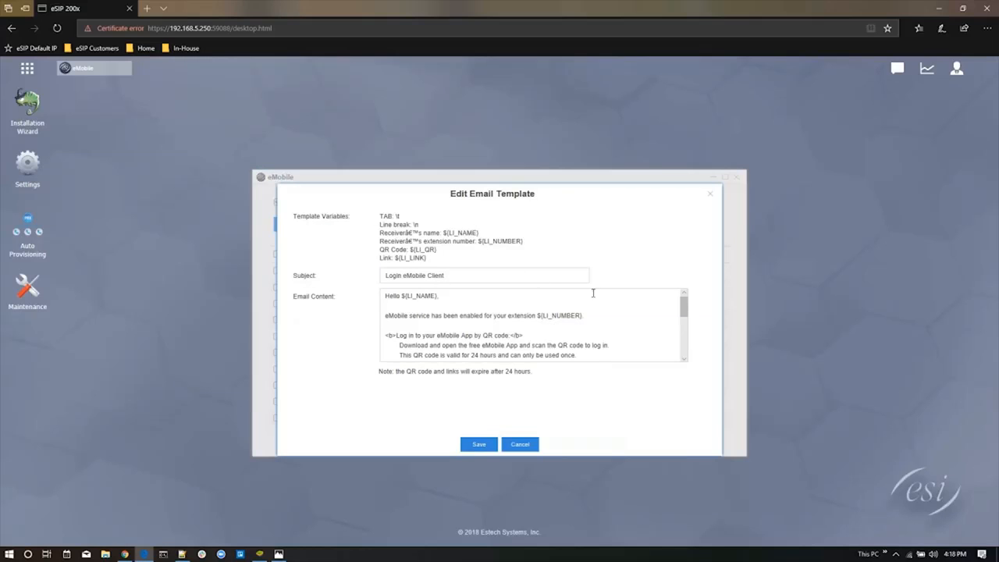
scroll(632, 309, "down", 5)
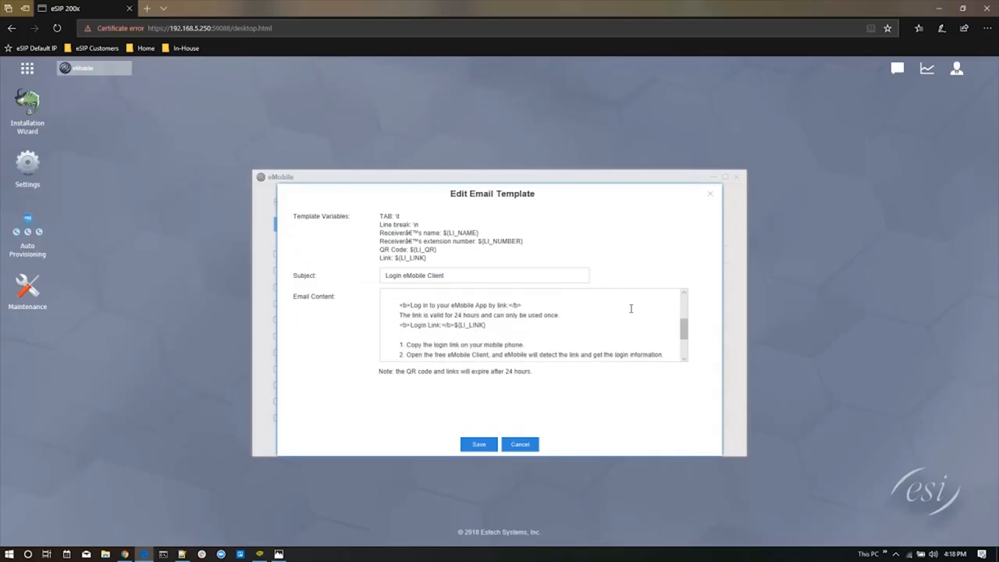
scroll(631, 309, "down", 3)
scroll(569, 347, "up", 3)
triple_click(423, 326)
left_click(537, 329)
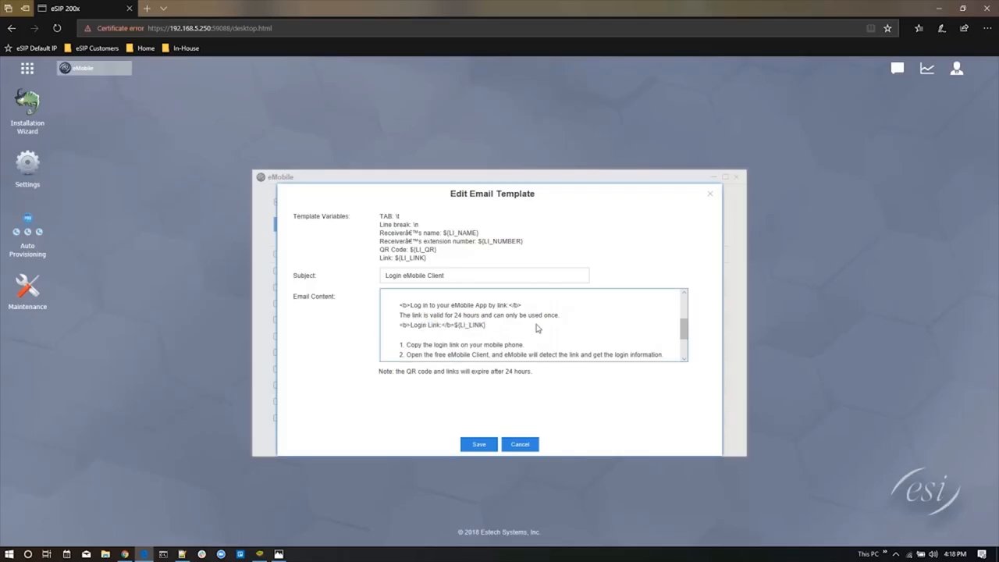
double_click(465, 305)
triple_click(420, 307)
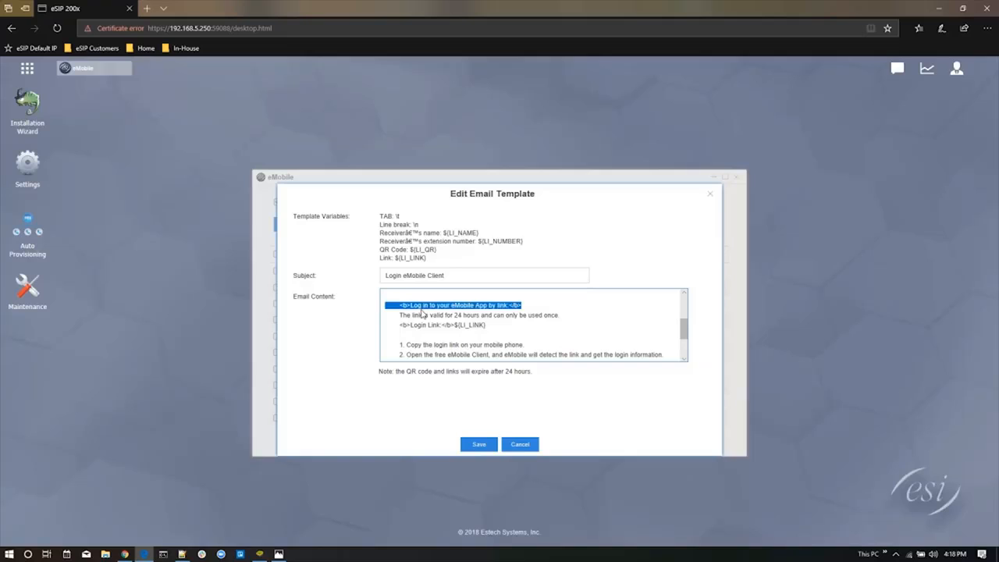
left_click(430, 319)
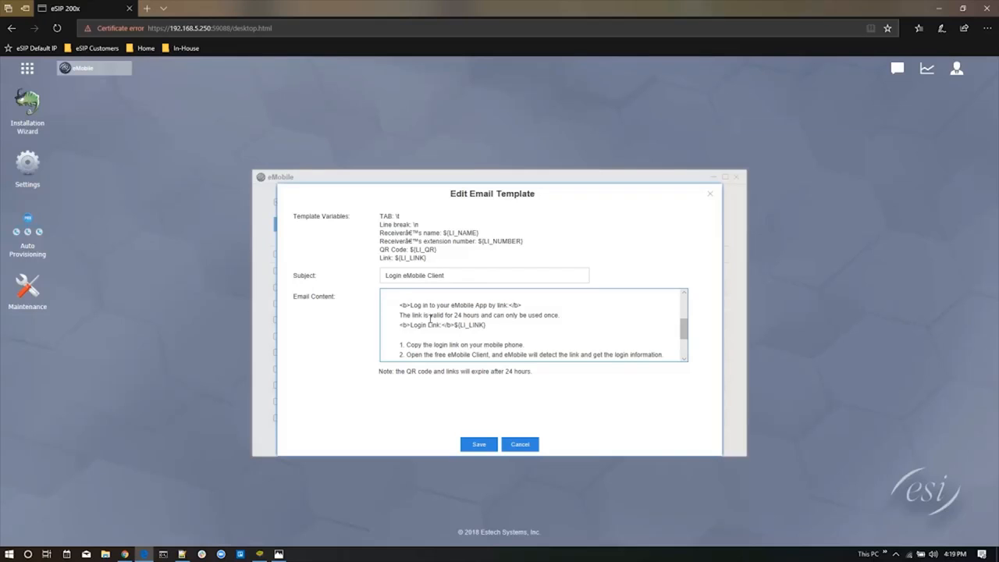
triple_click(427, 325)
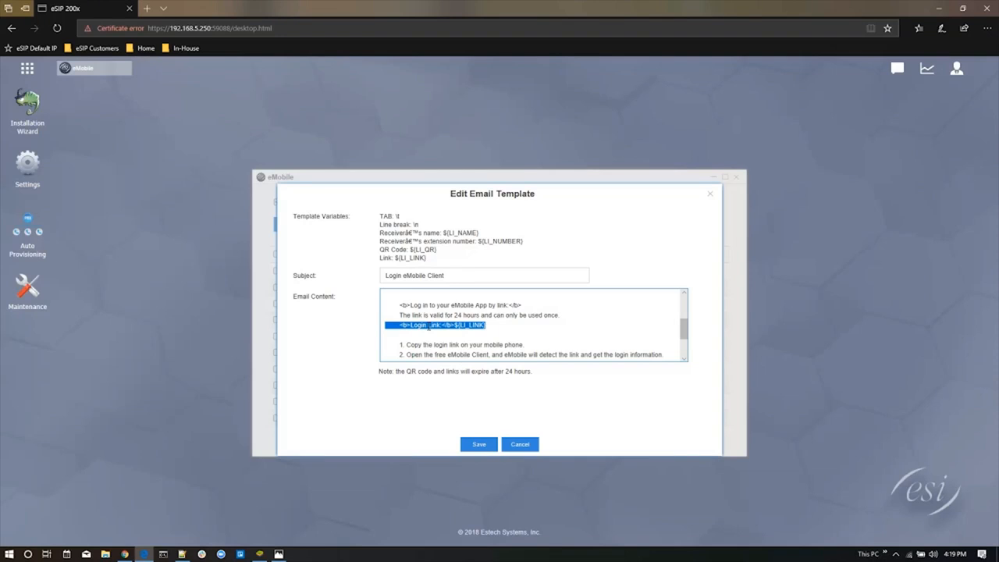
Review the QR code section and the greeting of the email template's content
scroll(428, 327, "up", 2)
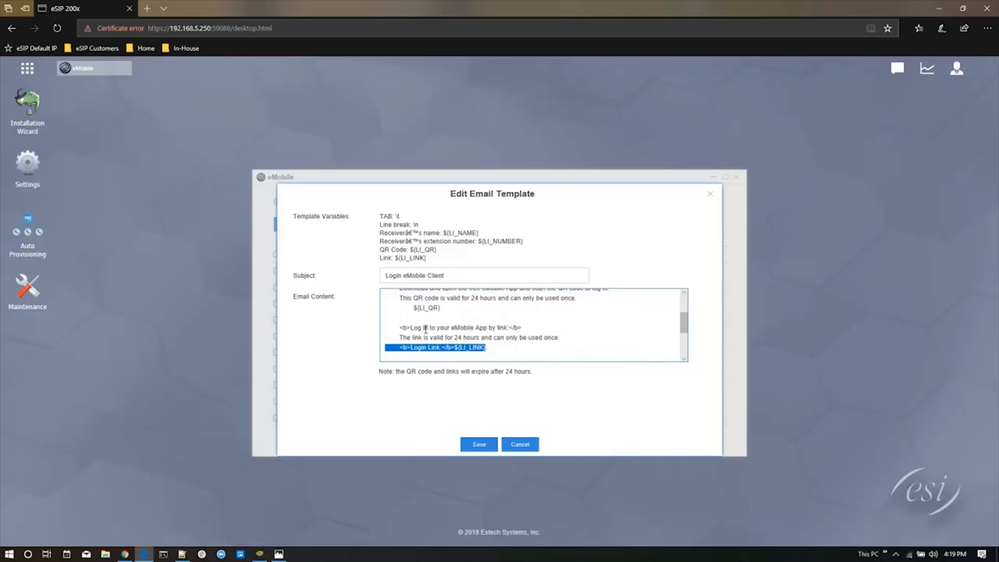
scroll(426, 329, "up", 1)
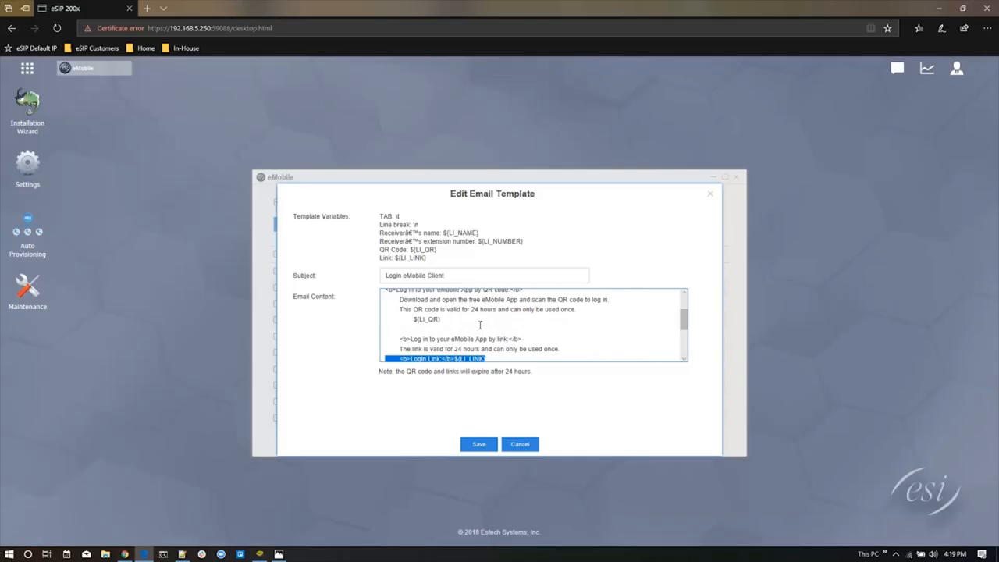
left_click(427, 323)
triple_click(427, 323)
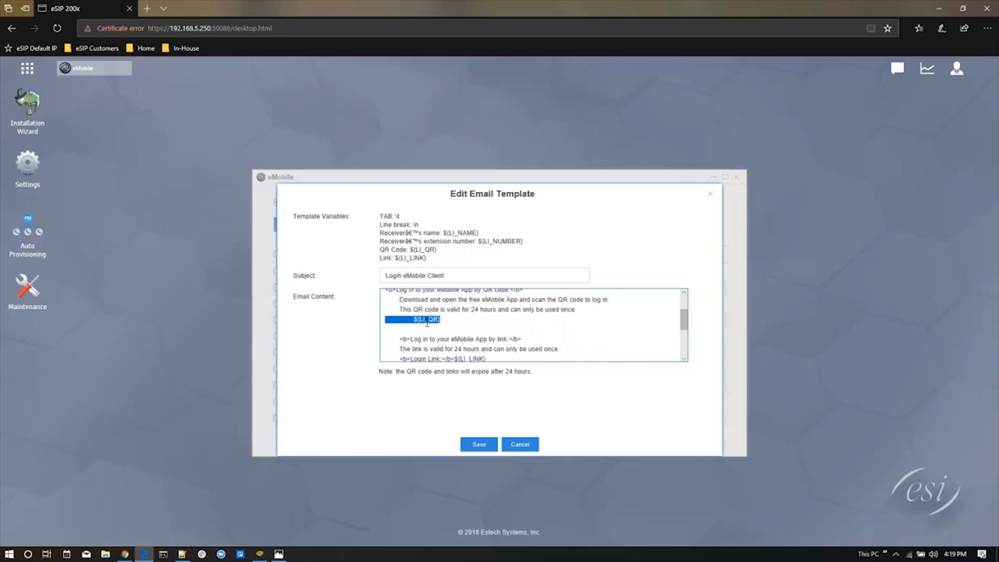
scroll(428, 323, "up", 1)
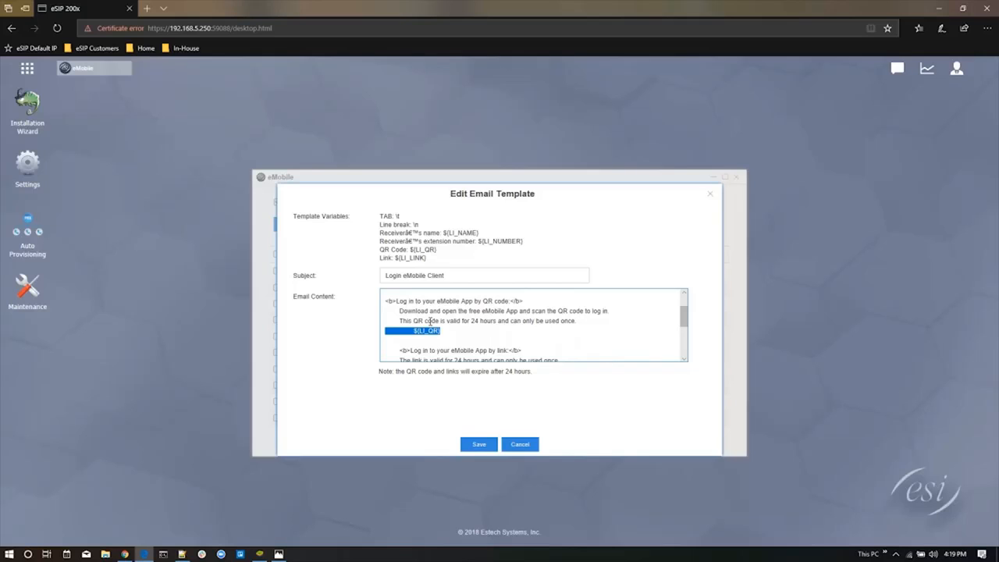
scroll(435, 328, "up", 2)
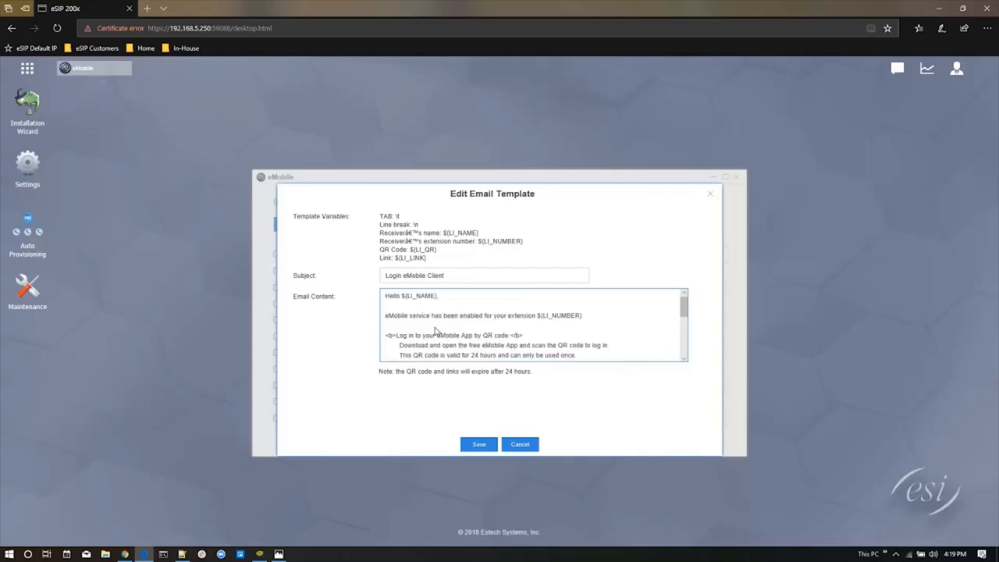
Insert "to your" after "Login" in the email template's subject, save the template and apply the change
left_click(406, 277)
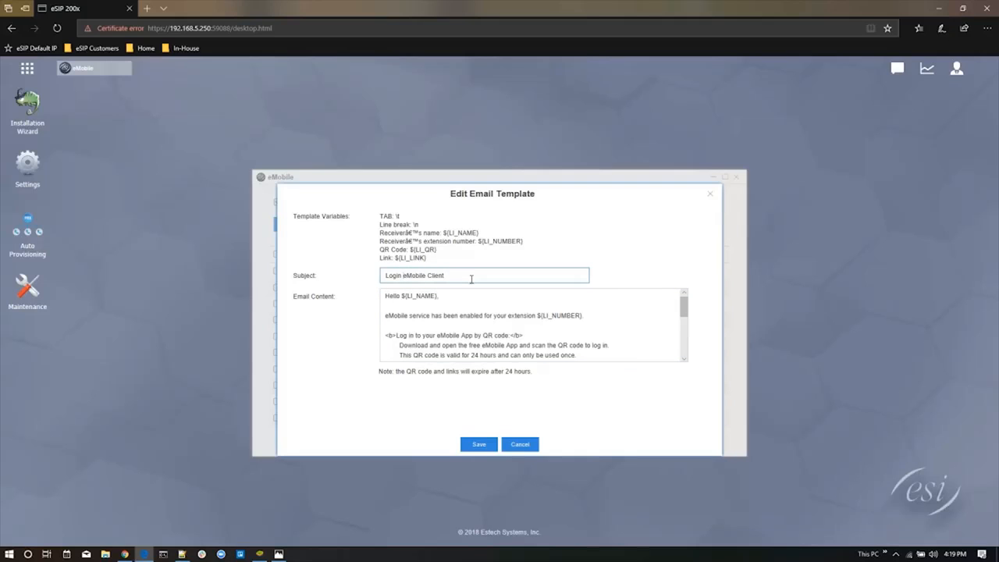
type("to your")
left_click(480, 445)
left_click(853, 71)
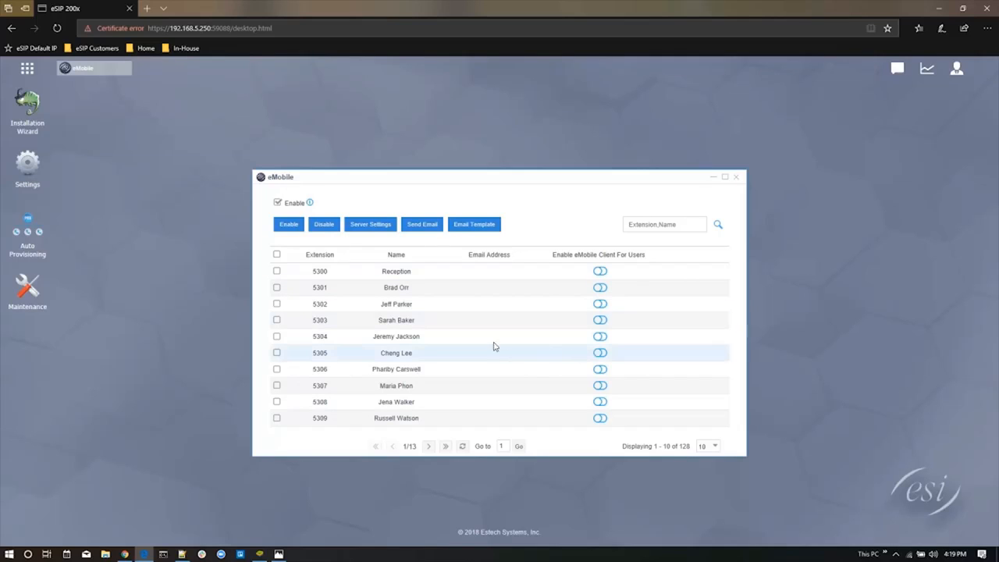
Set the eMobile extension list to 100 entries per page and move its window higher on the desktop
left_click(277, 255)
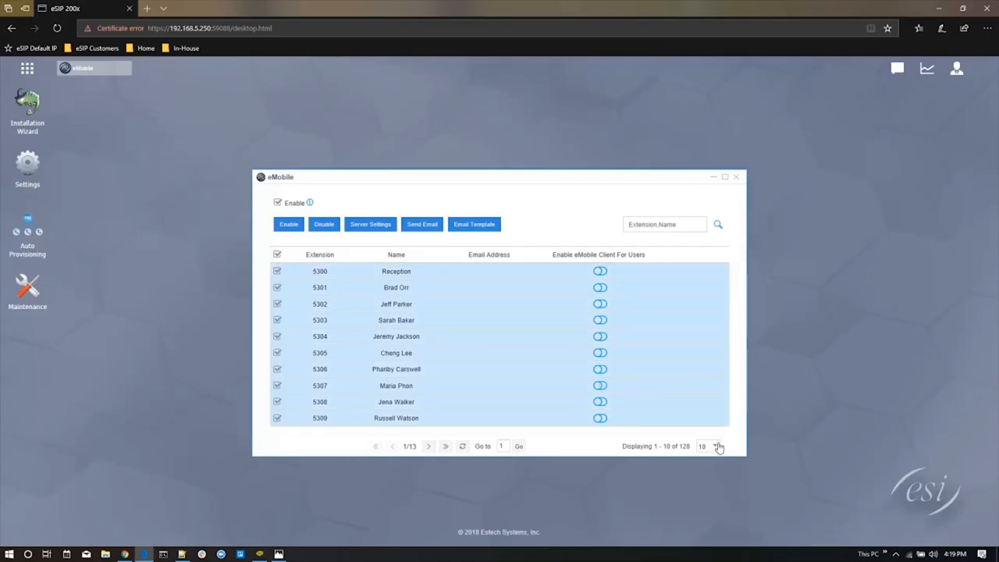
left_click(718, 447)
left_click(713, 509)
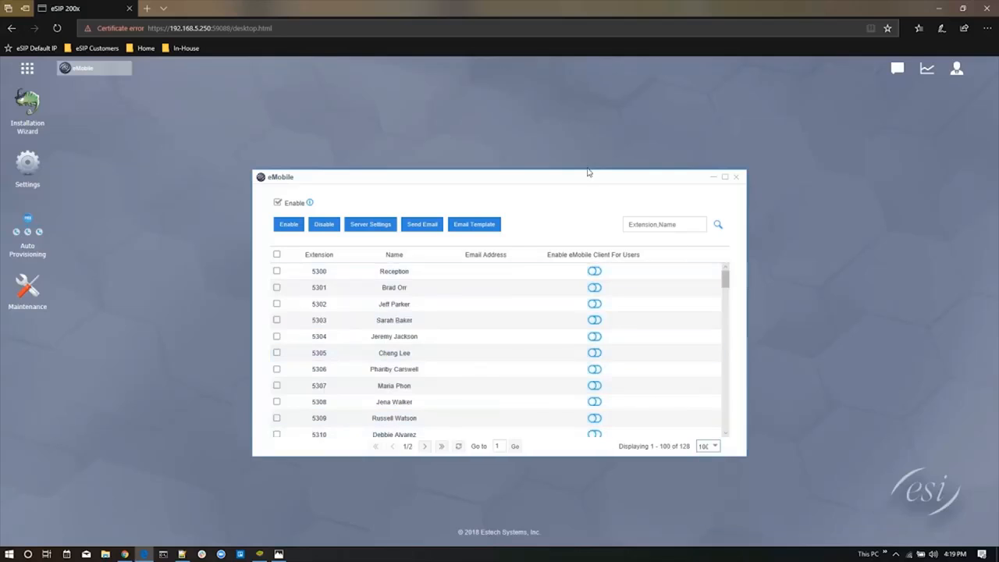
left_click_drag(589, 172, 577, 104)
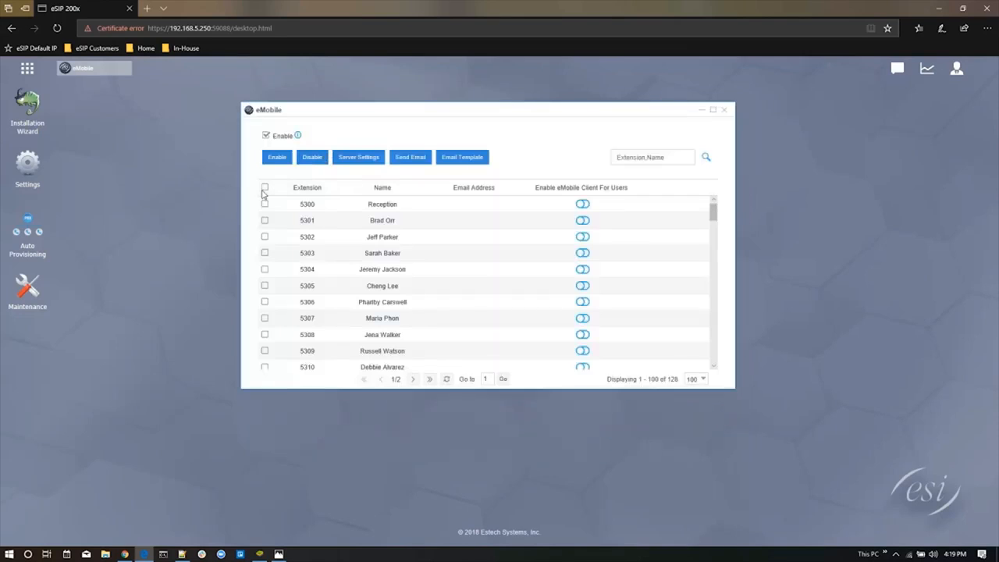
Enable the eMobile client for all extensions on the first page and check their status in the list
left_click(264, 188)
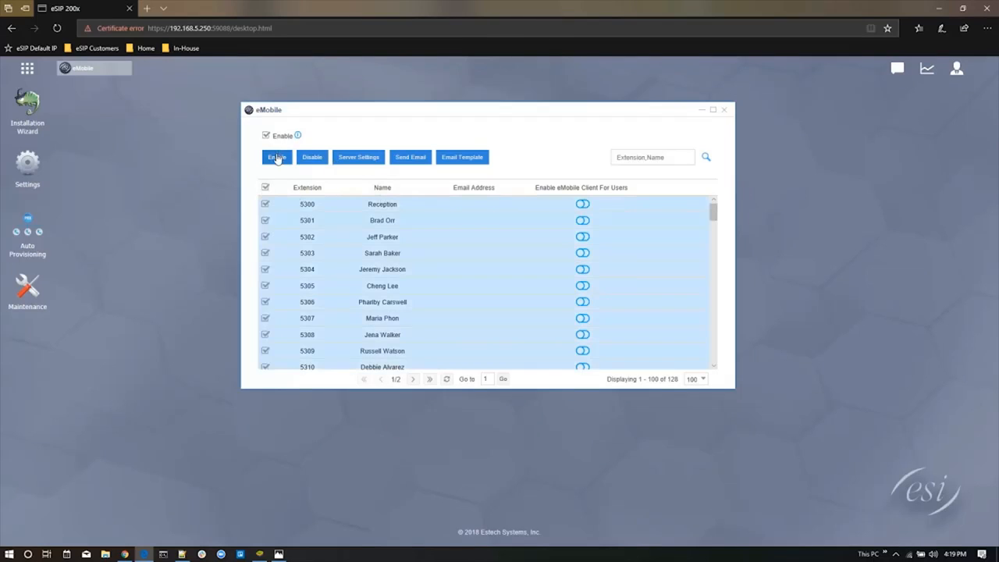
left_click(278, 158)
left_click(479, 326)
scroll(489, 318, "down", 4)
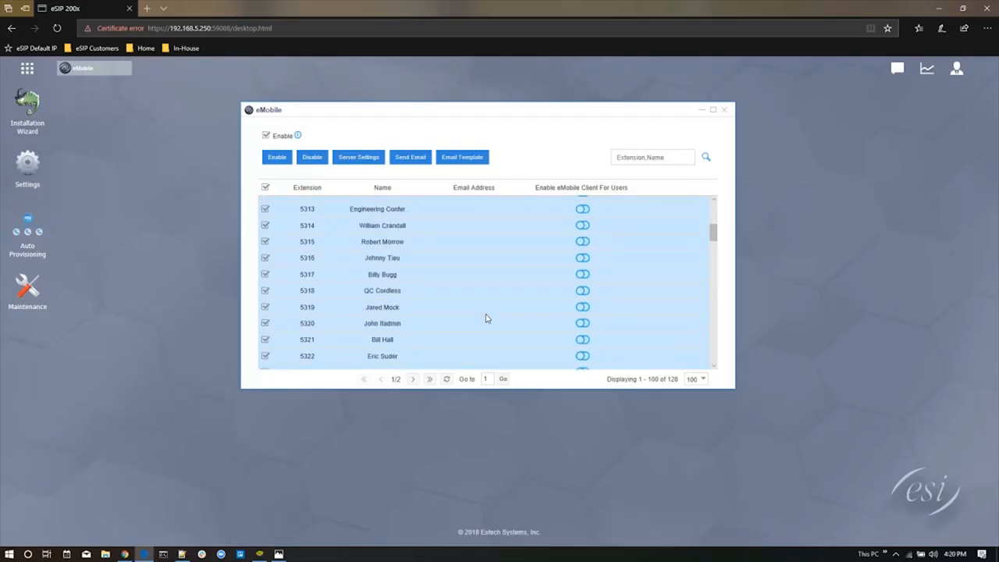
scroll(491, 326, "up", 4)
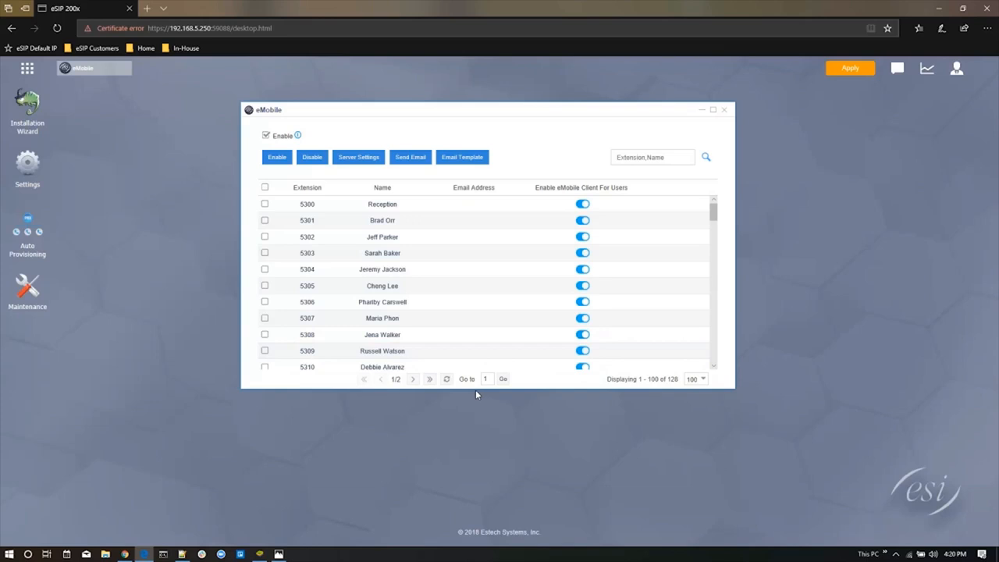
scroll(596, 258, "down", 15)
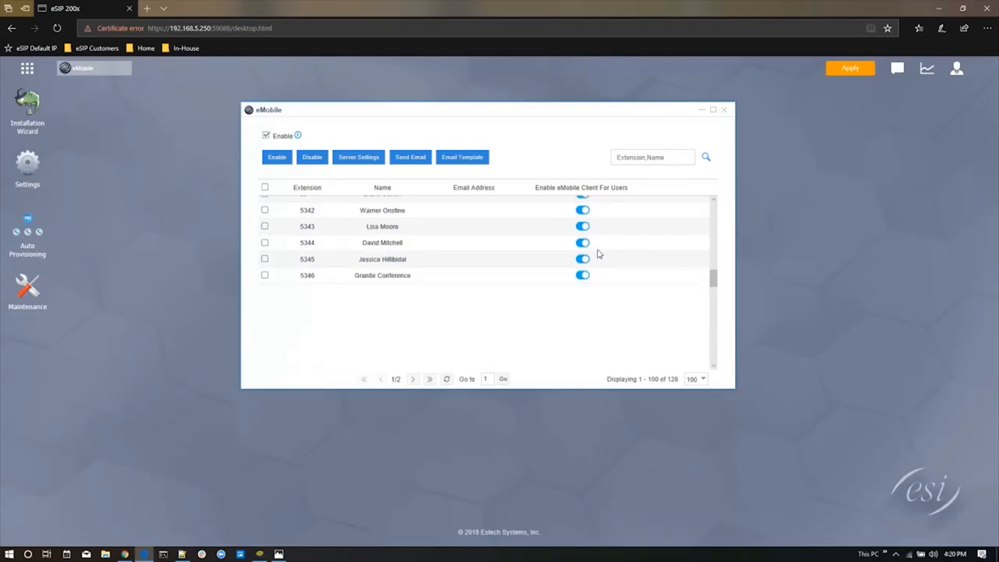
Enable the eMobile client for all extensions on the list's second page and check their status
left_click(413, 379)
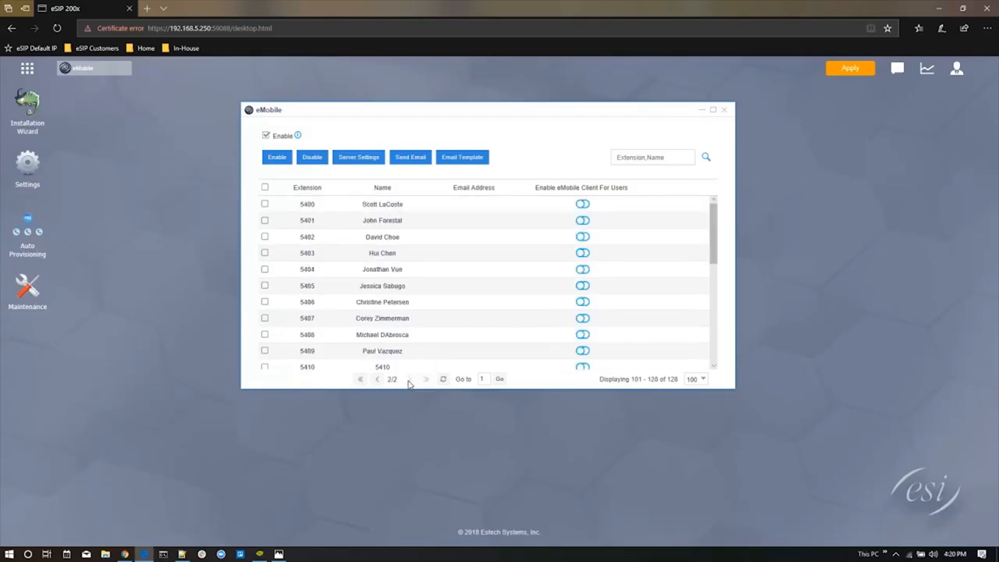
left_click(265, 187)
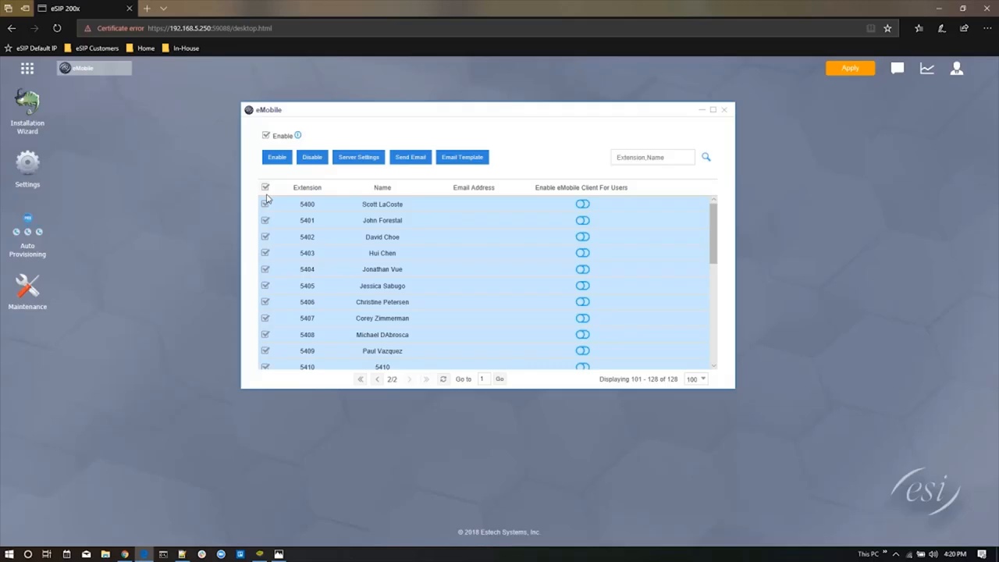
left_click(281, 158)
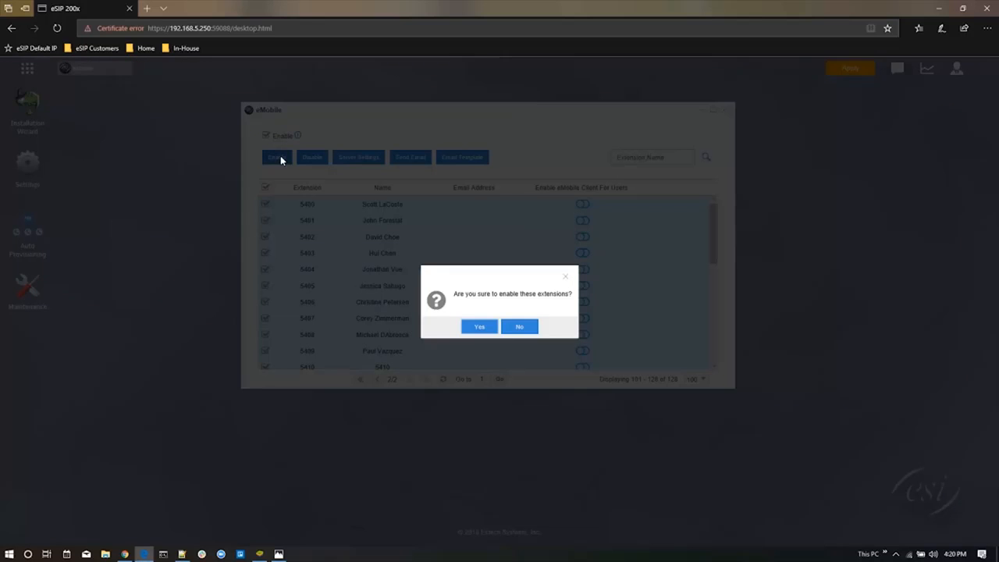
left_click(478, 328)
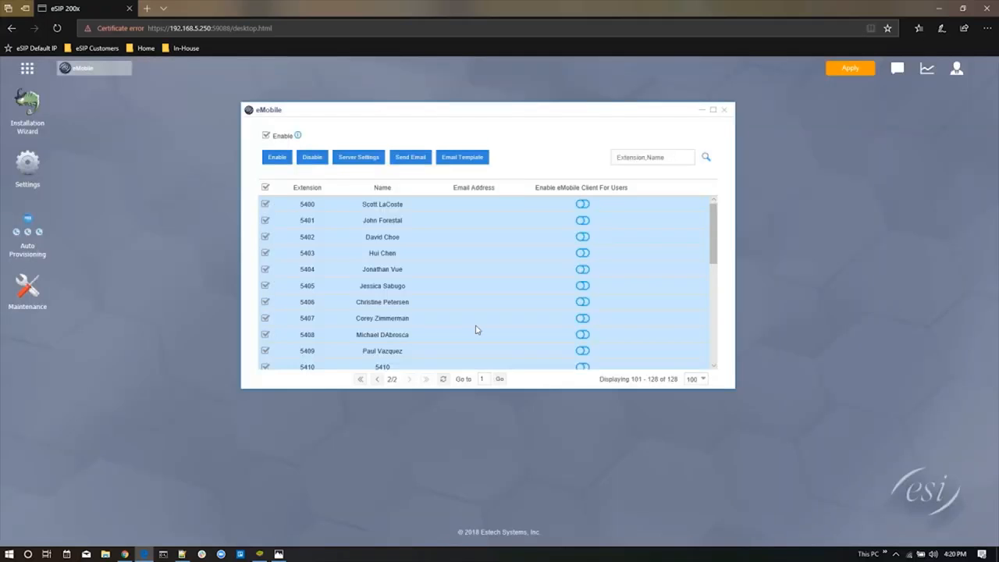
scroll(477, 330, "down", 6)
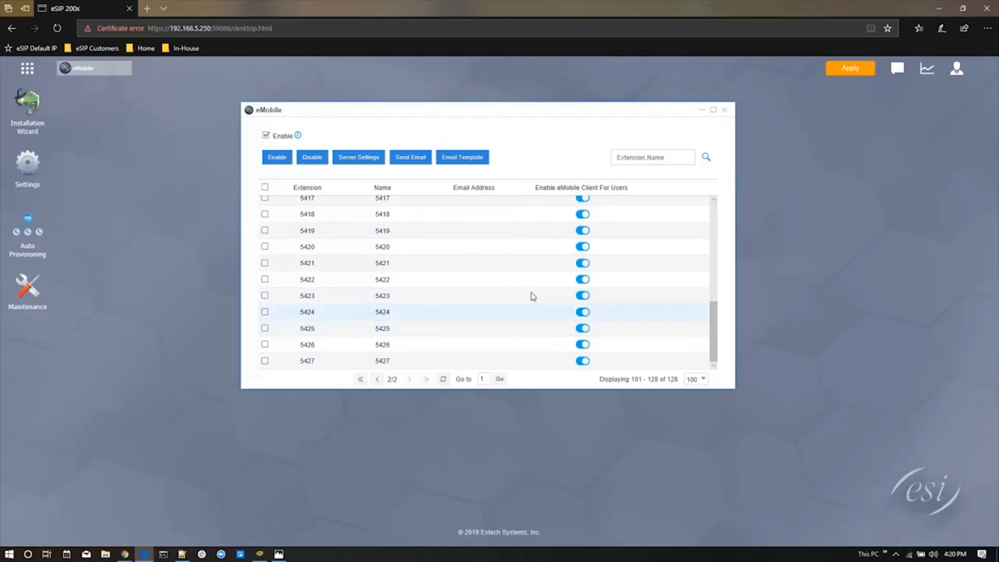
scroll(509, 316, "up", 6)
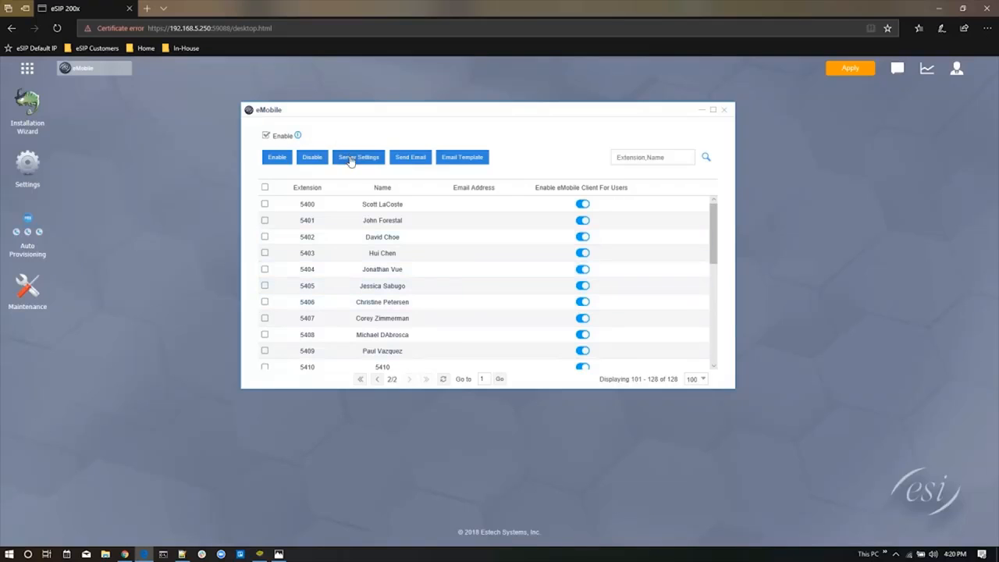
Try to email the eMobile login to all extensions on the second page, clear the selection and apply the pending changes
left_click(264, 188)
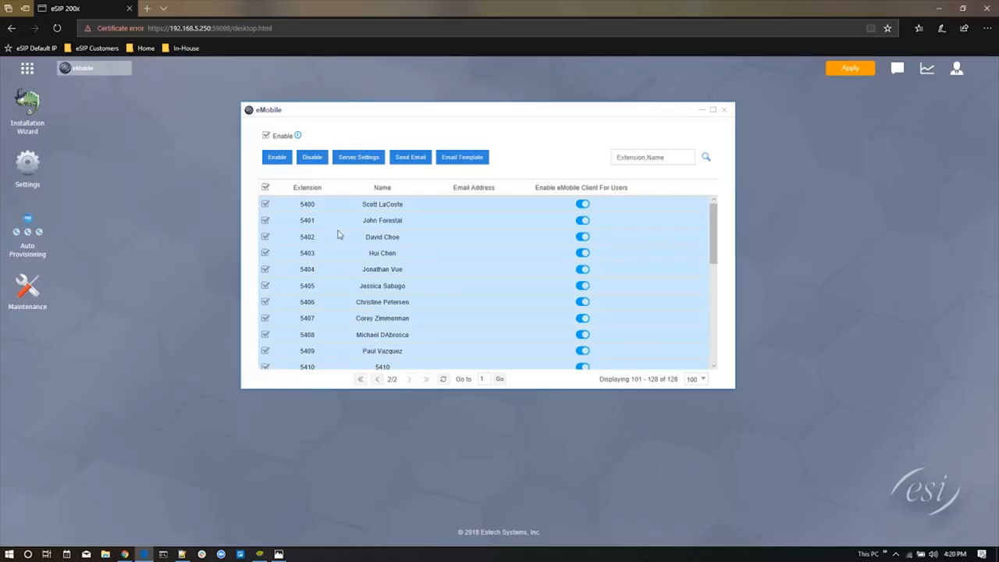
left_click(412, 159)
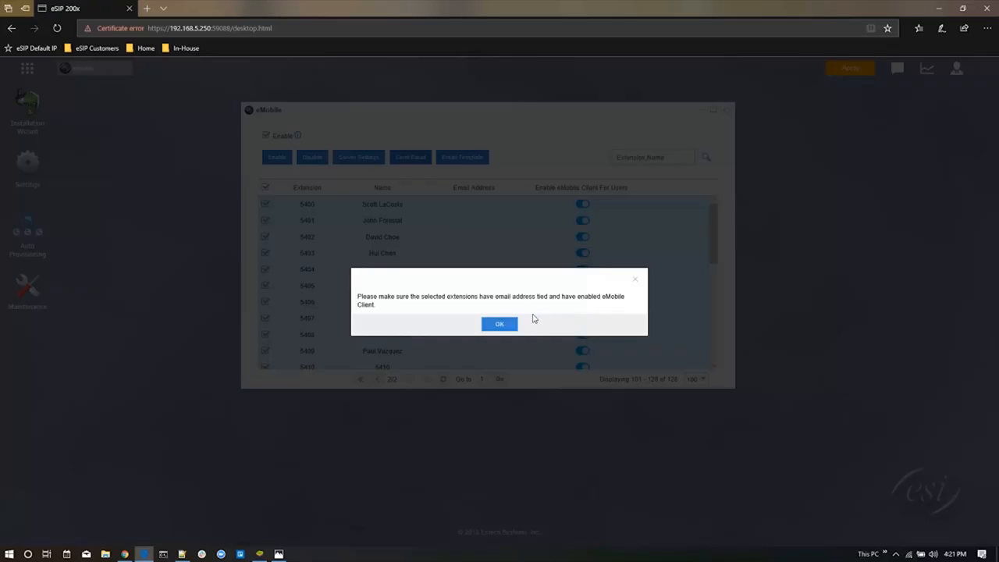
left_click(499, 325)
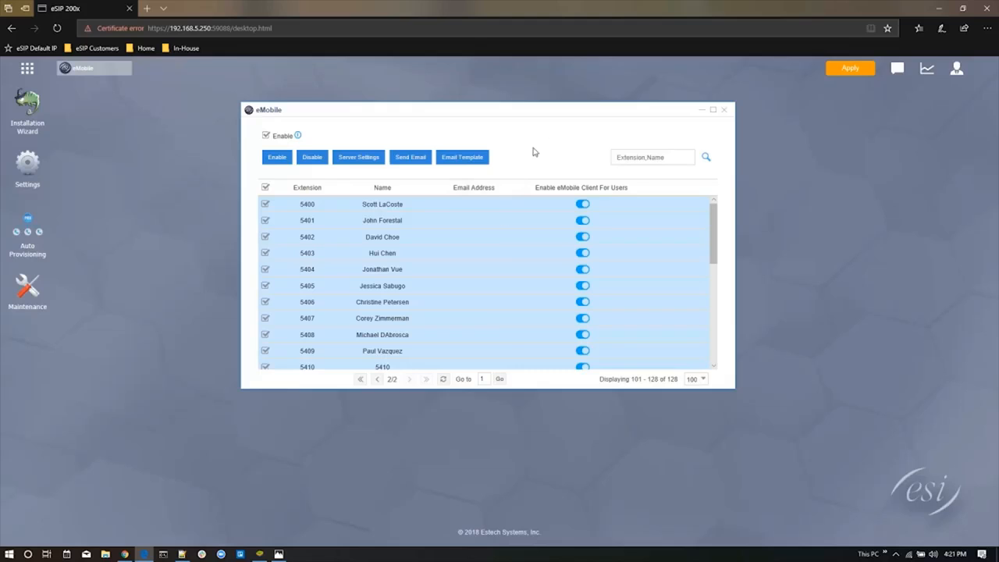
left_click(265, 188)
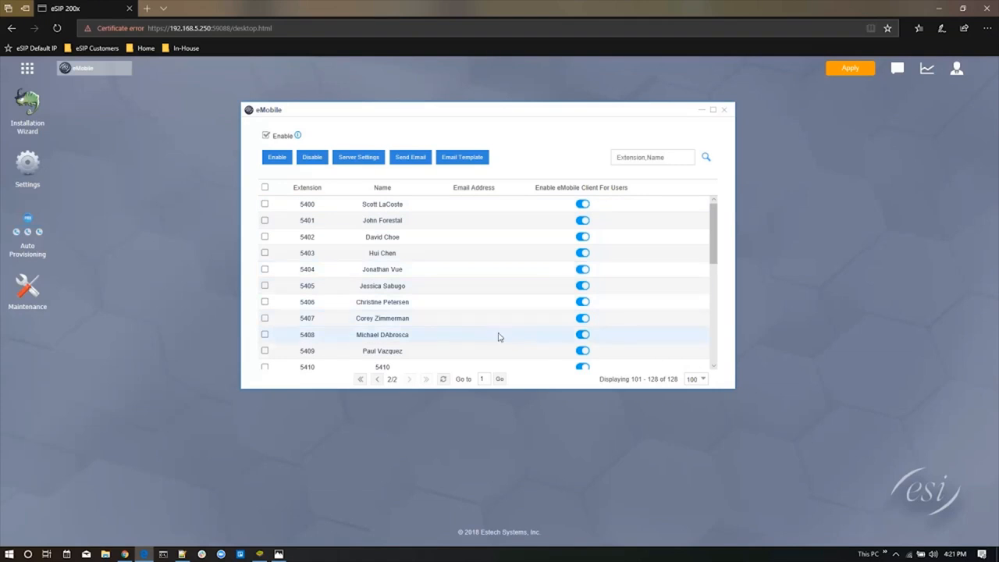
left_click(843, 71)
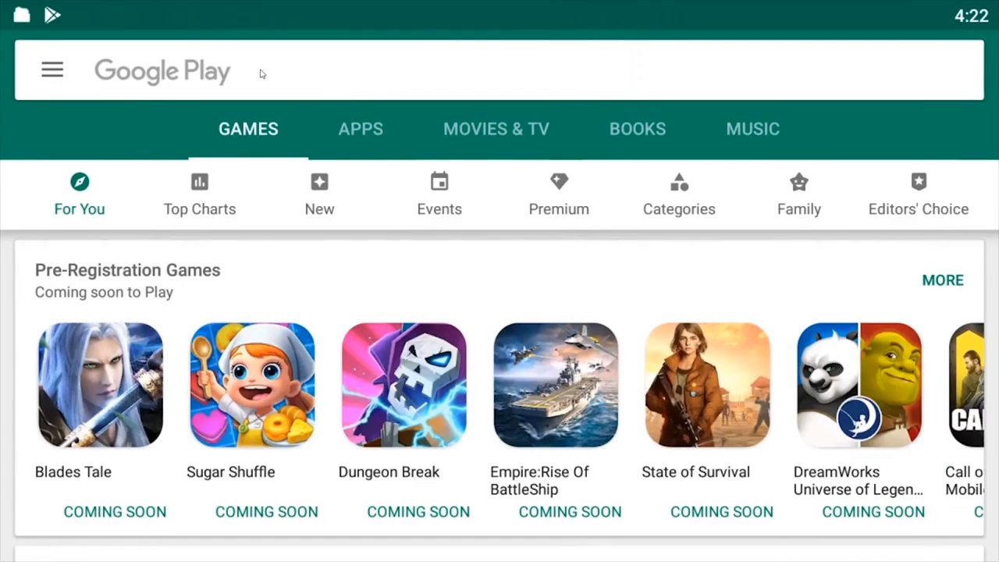
Switch to Google Play on the Android emulator, search for "esi emobile" and open the ESI eMobile app page
left_click(262, 72)
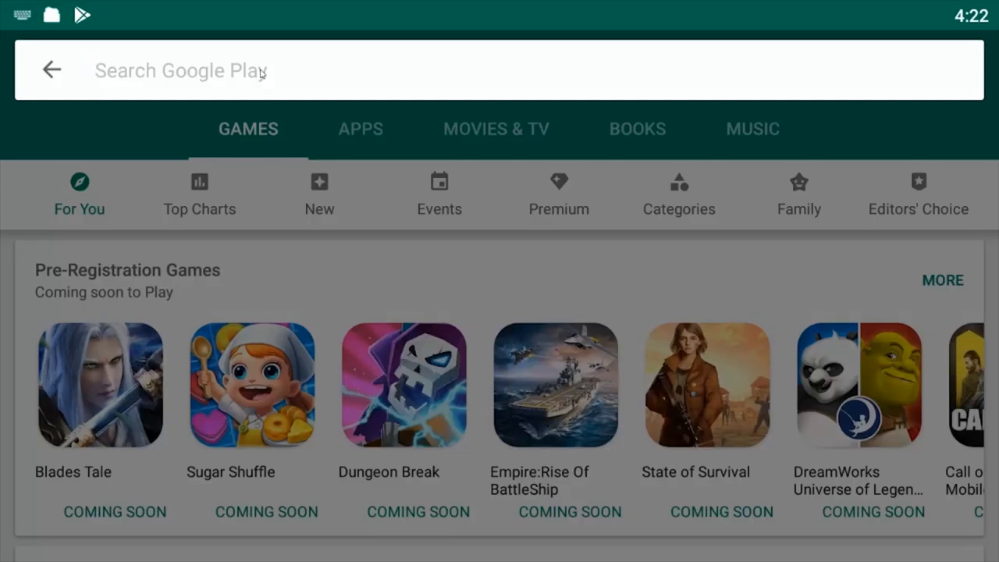
type("esi emobile")
key("Return")
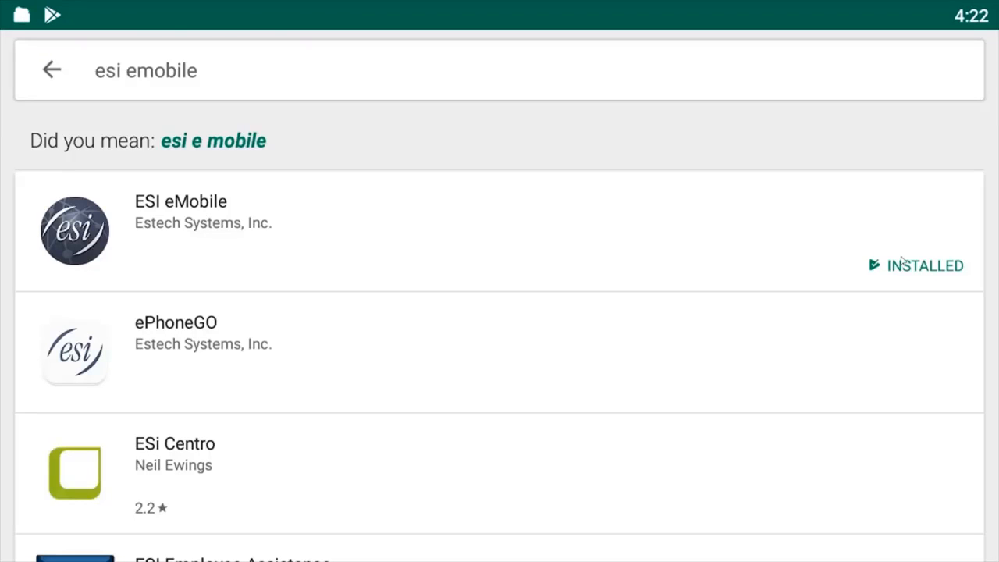
left_click(97, 228)
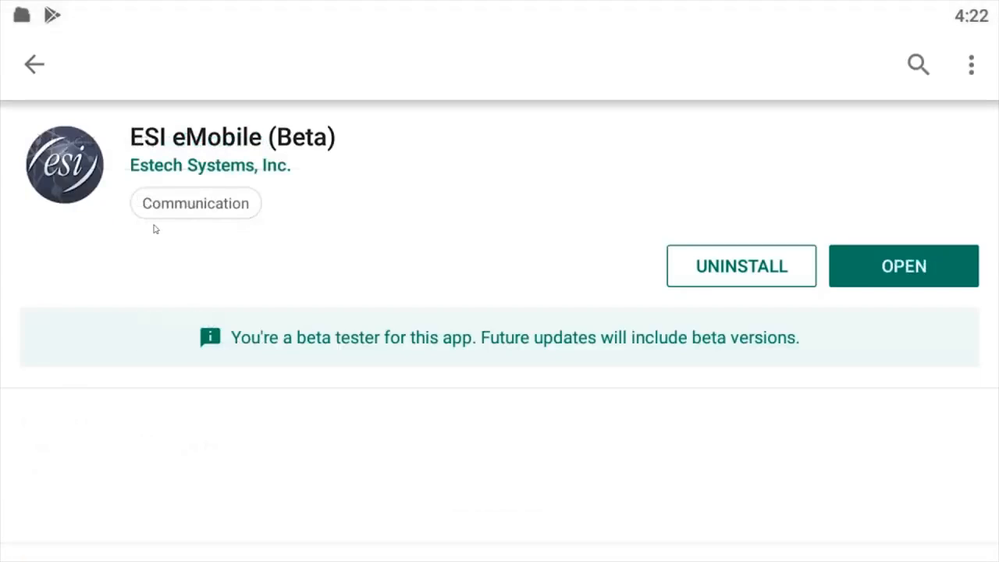
Review the ESI eMobile app's update notes and full description, and return to its store page
scroll(500, 234, "down", 3)
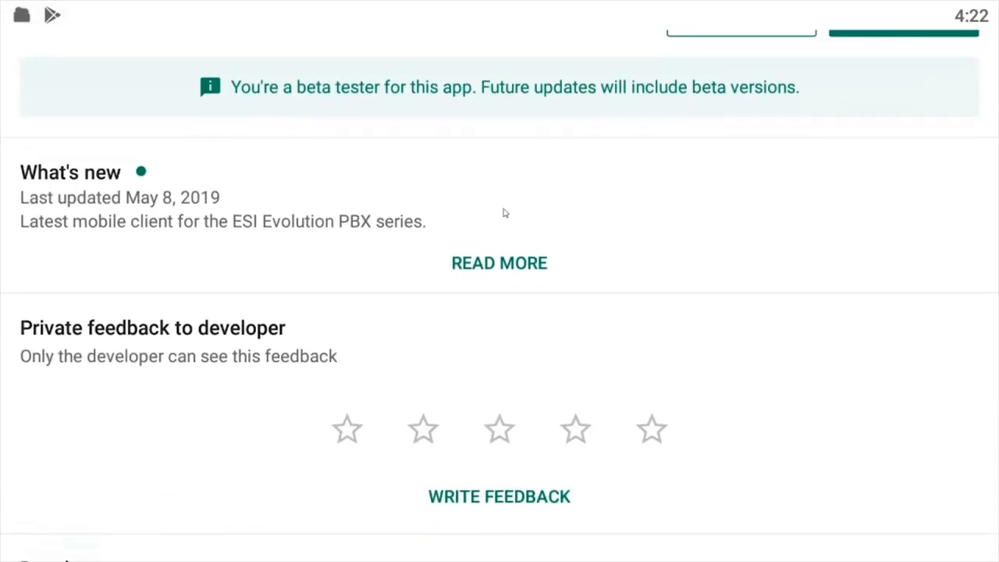
scroll(505, 212, "up", 5)
scroll(504, 213, "down", 3)
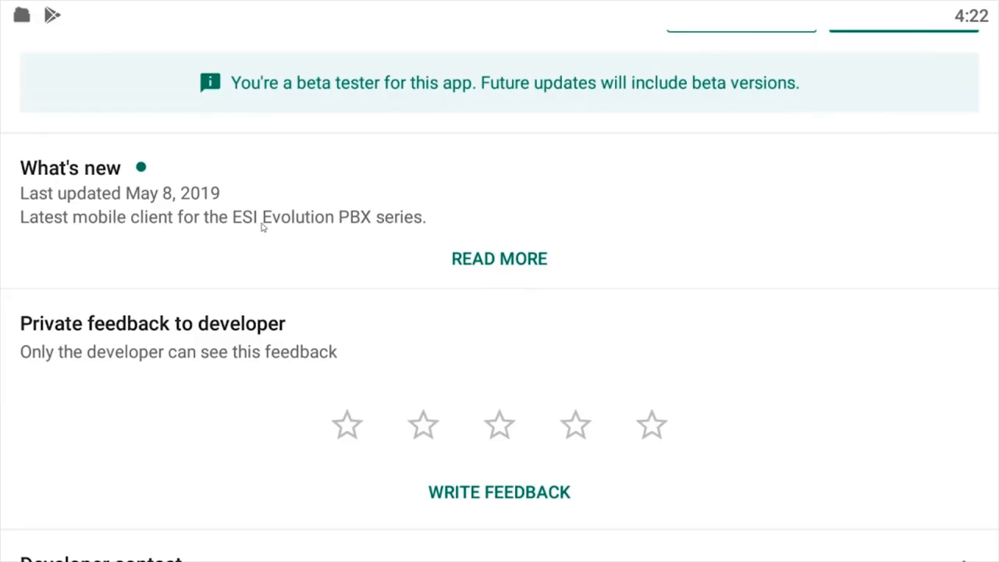
scroll(263, 225, "up", 3)
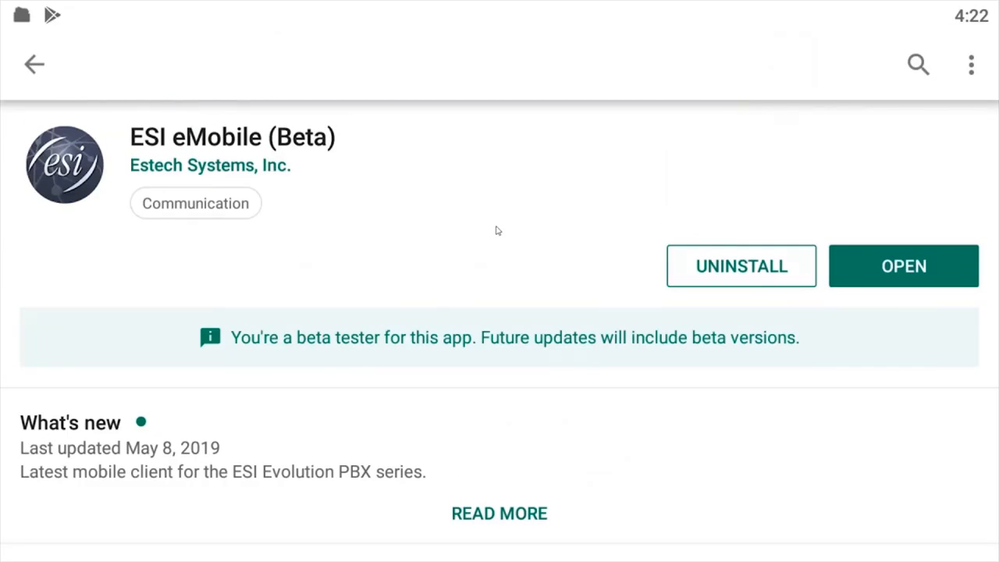
scroll(497, 230, "down", 3)
left_click(506, 259)
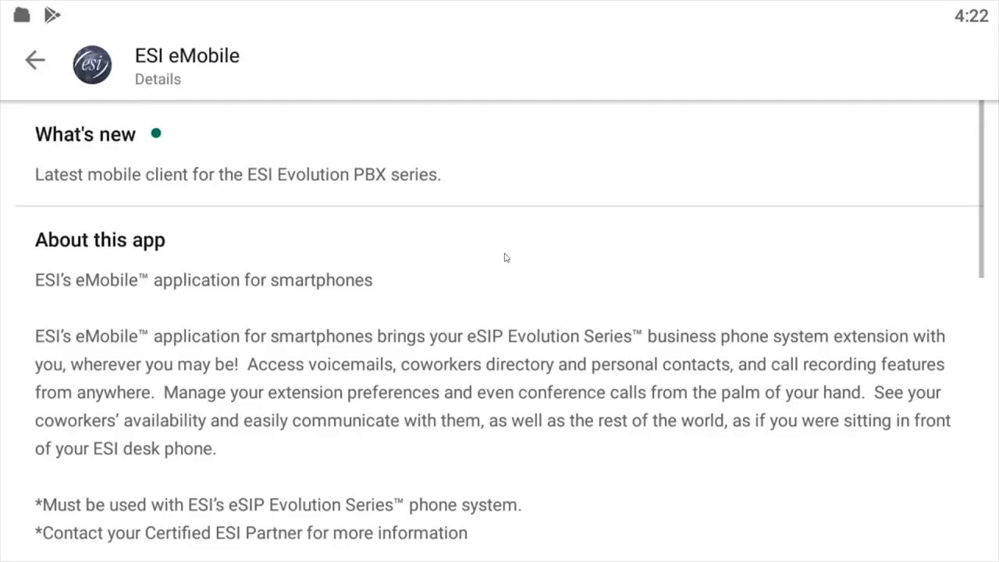
scroll(531, 227, "down", 3)
scroll(530, 230, "up", 2)
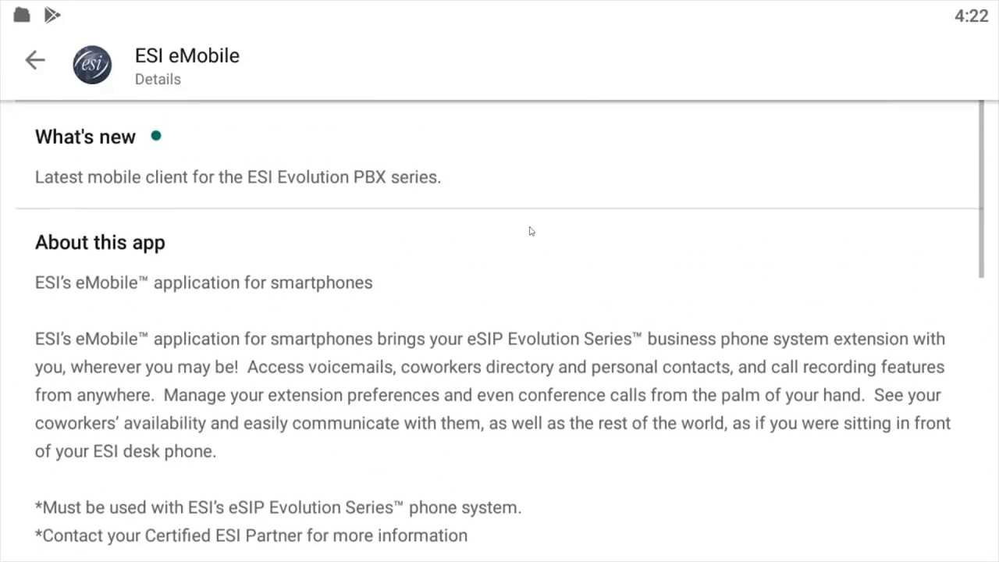
scroll(579, 222, "up", 2)
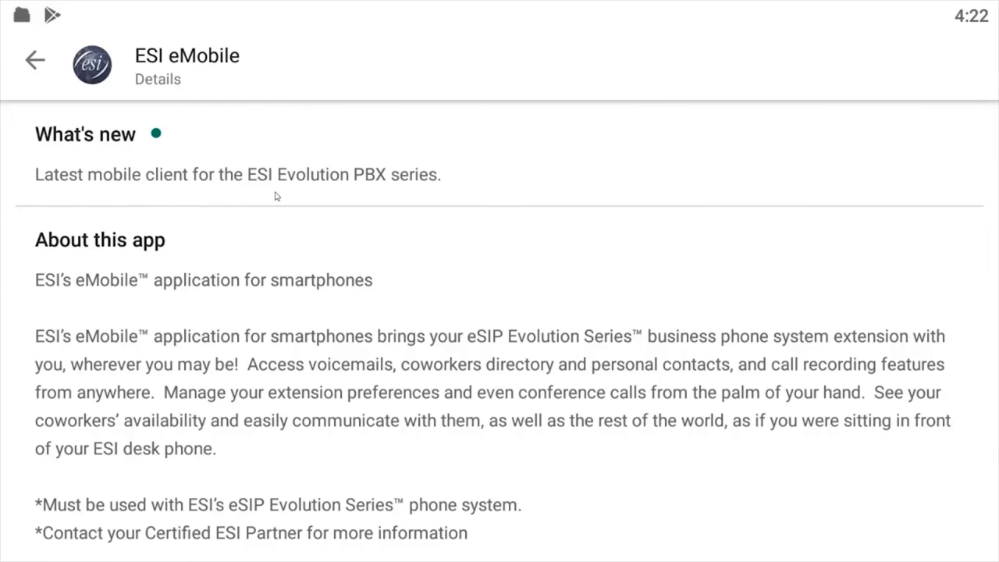
left_click(34, 61)
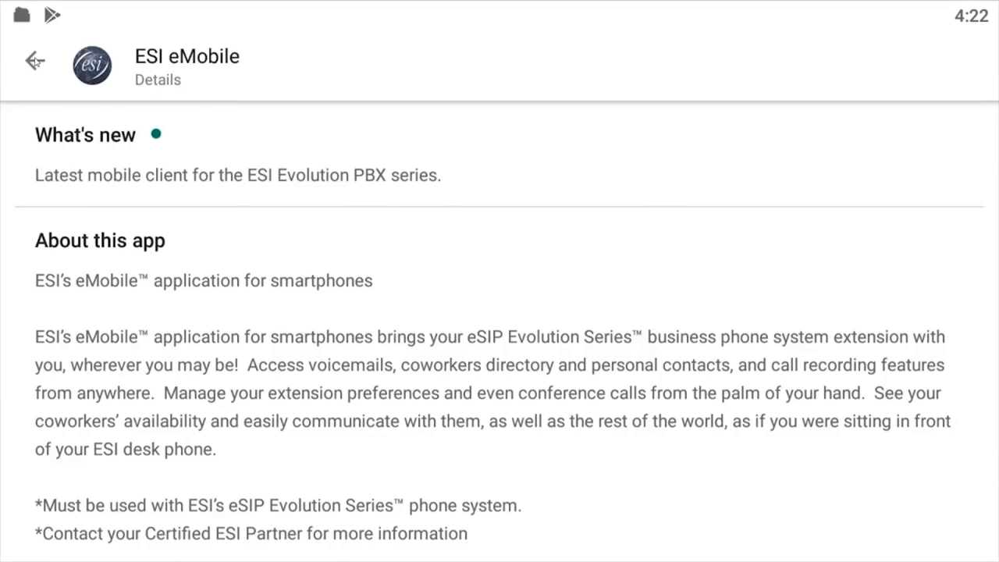
scroll(528, 203, "up", 3)
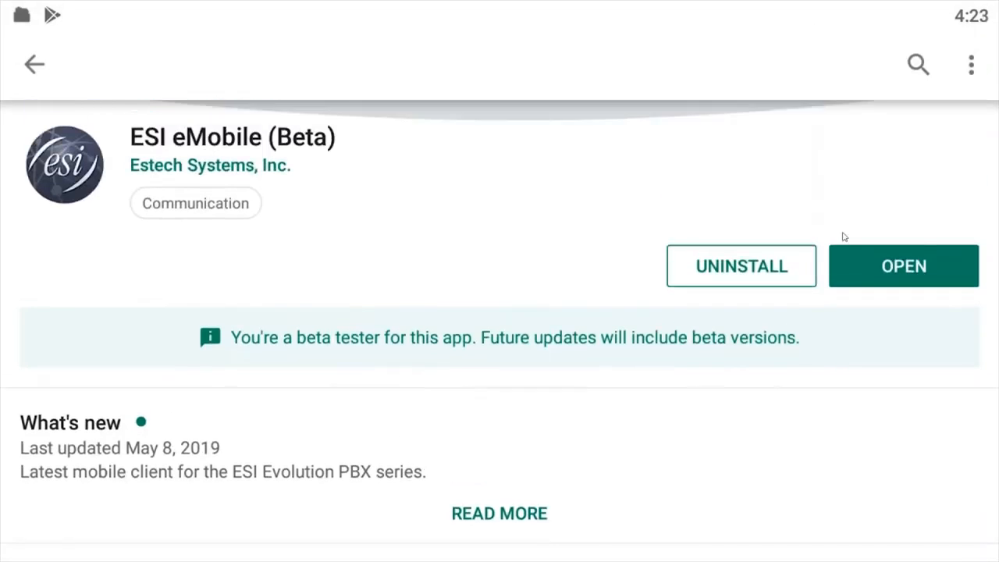
Open the ESI eMobile app and choose to load the login QR code from the photo album
left_click(897, 271)
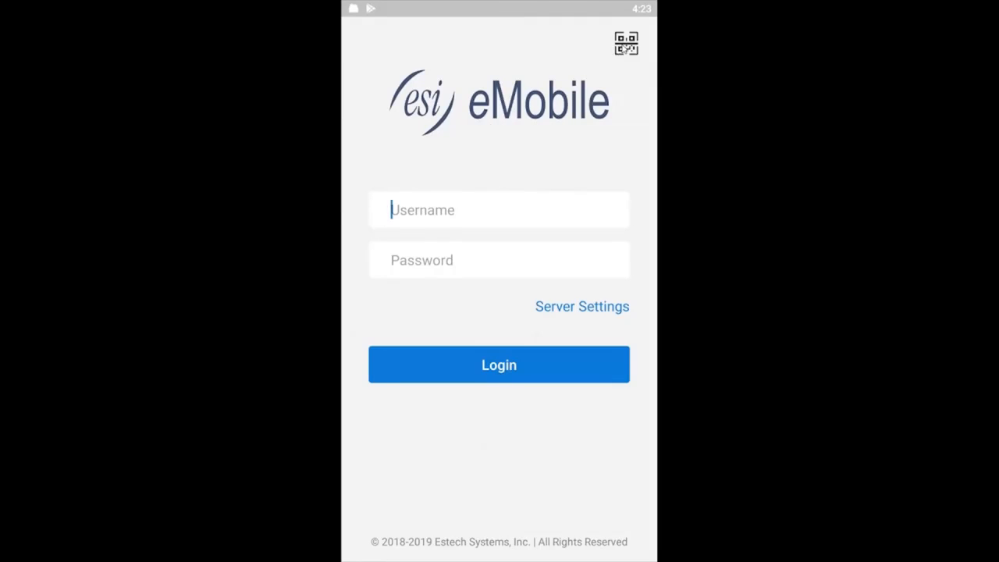
left_click(626, 44)
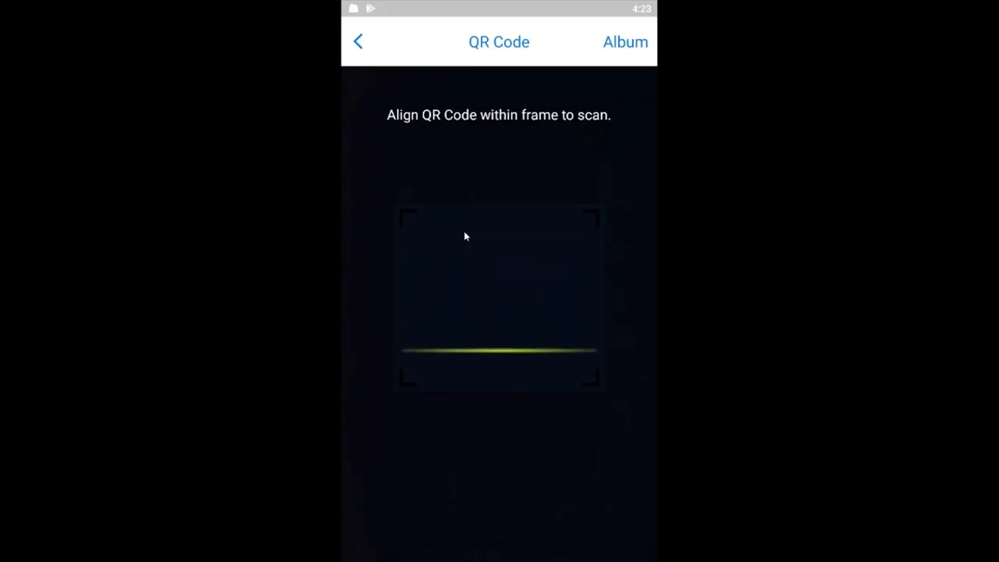
left_click(616, 52)
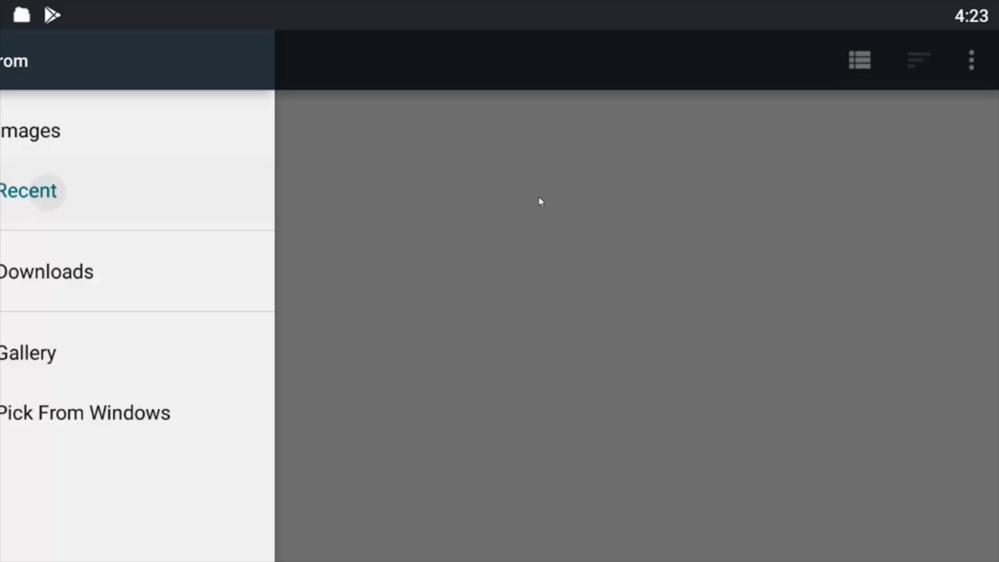
Log in with the recent image qrcode.png and switch the emulator back to full screen
left_click(123, 197)
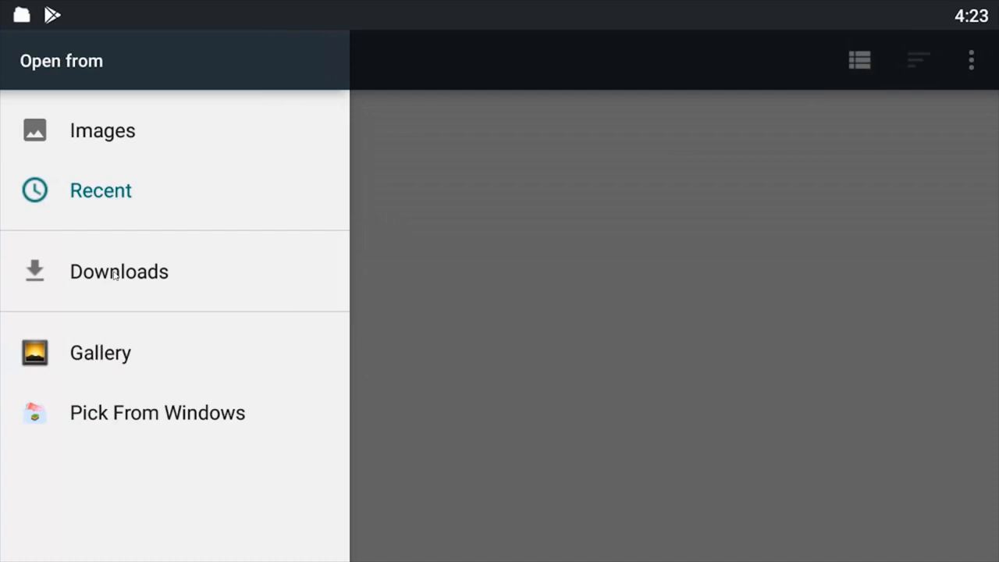
left_click(110, 148)
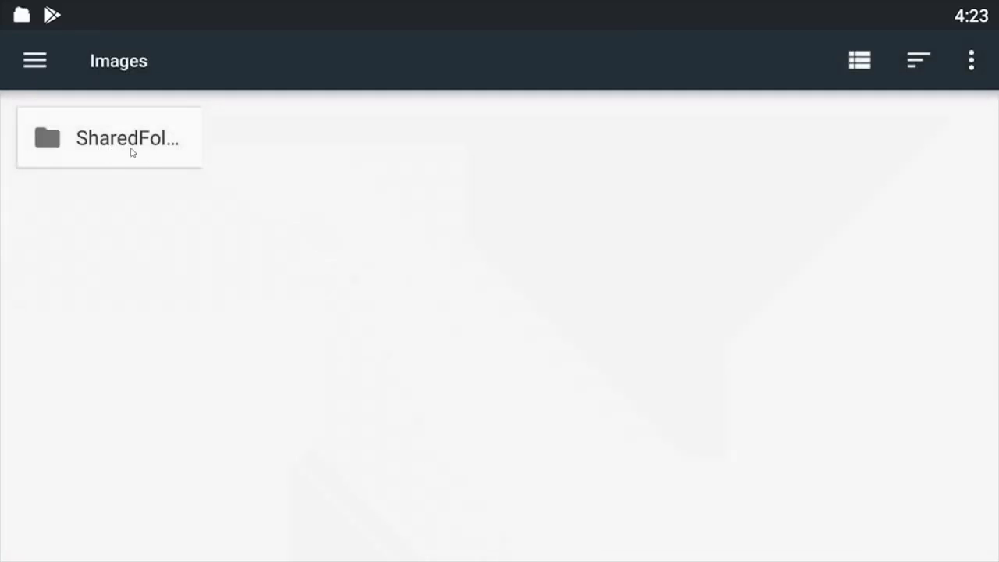
left_click(45, 64)
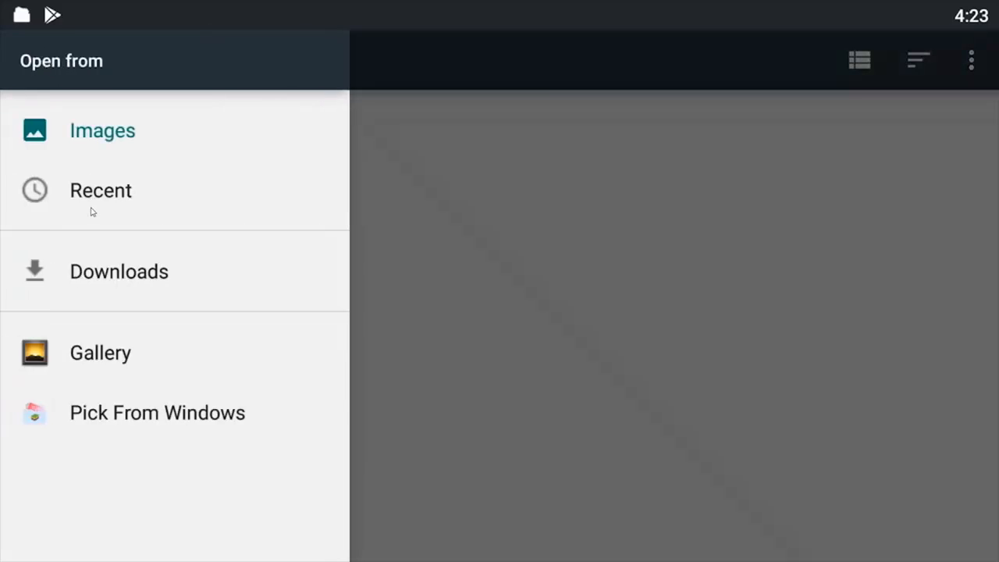
left_click(92, 209)
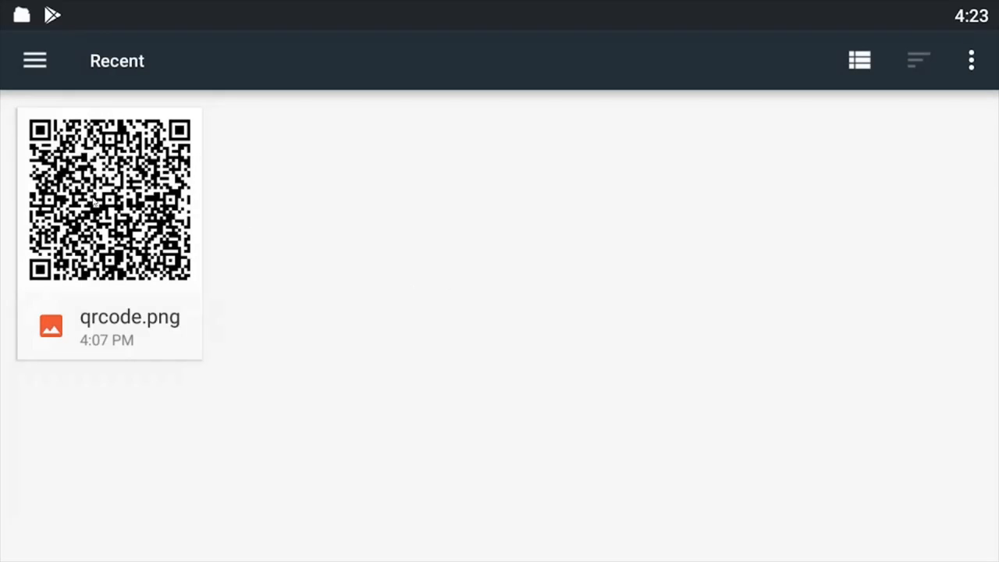
left_click(110, 211)
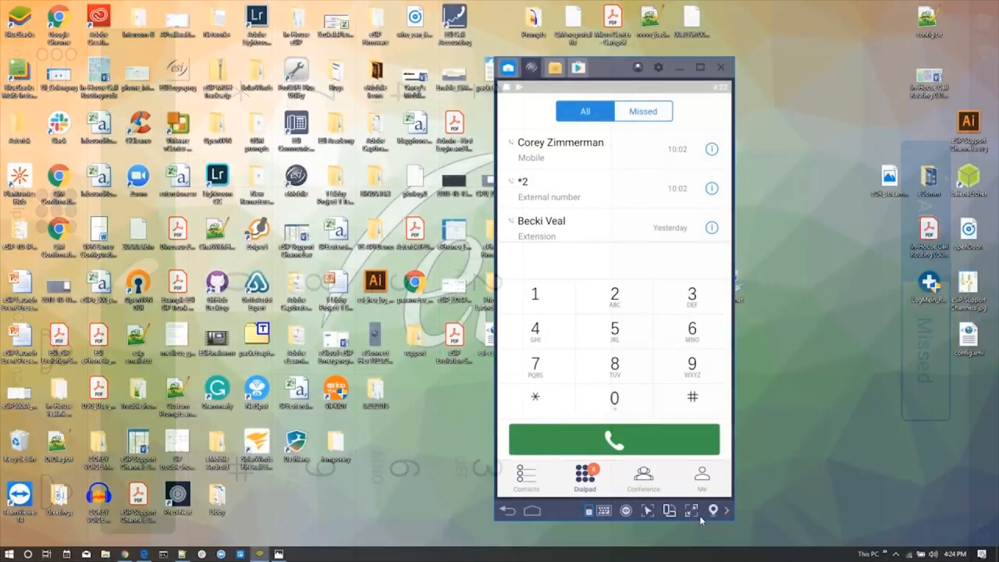
left_click(691, 512)
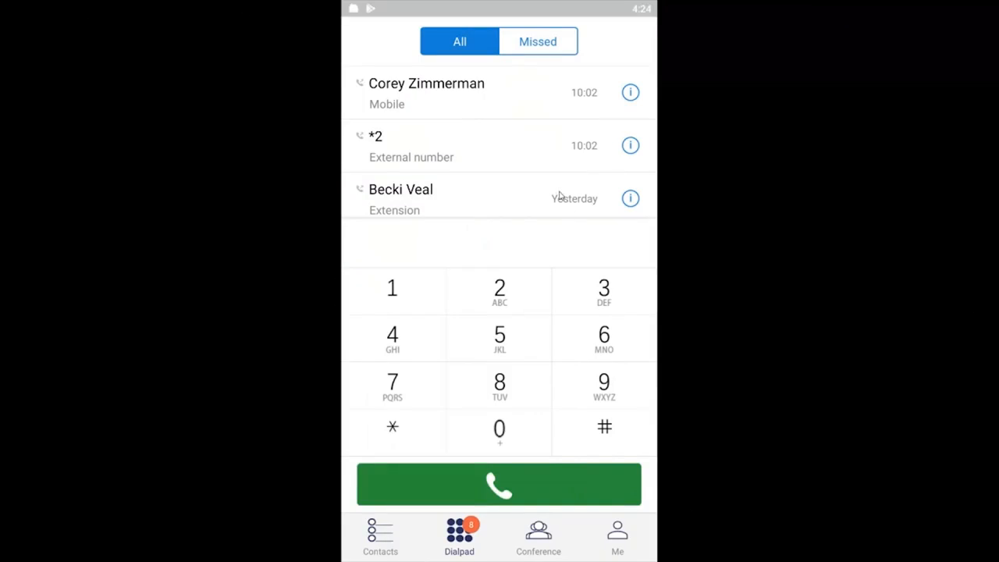
Examine the extensions and their availability in the app's contacts, and return to the dialpad
left_click(380, 540)
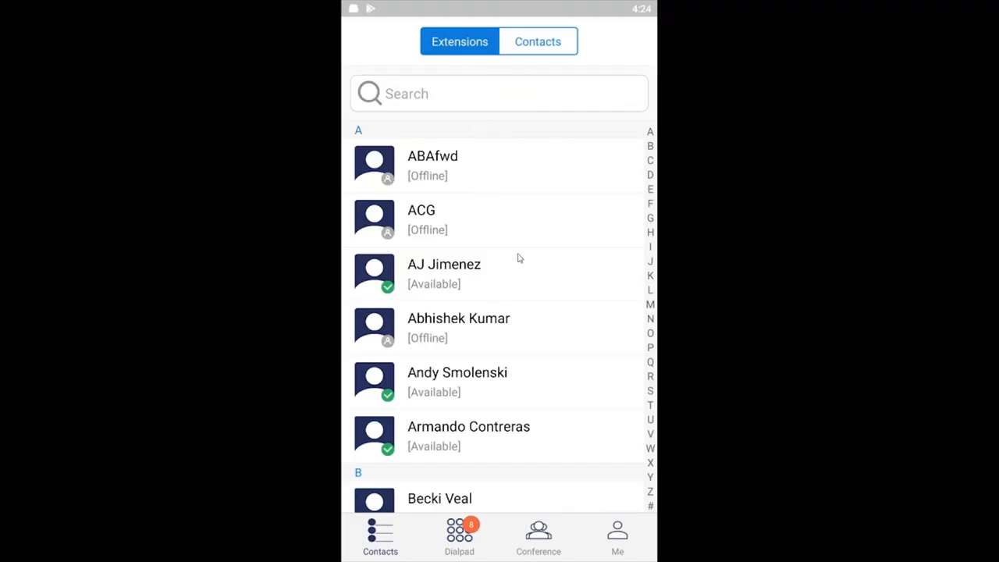
scroll(469, 277, "down", 8)
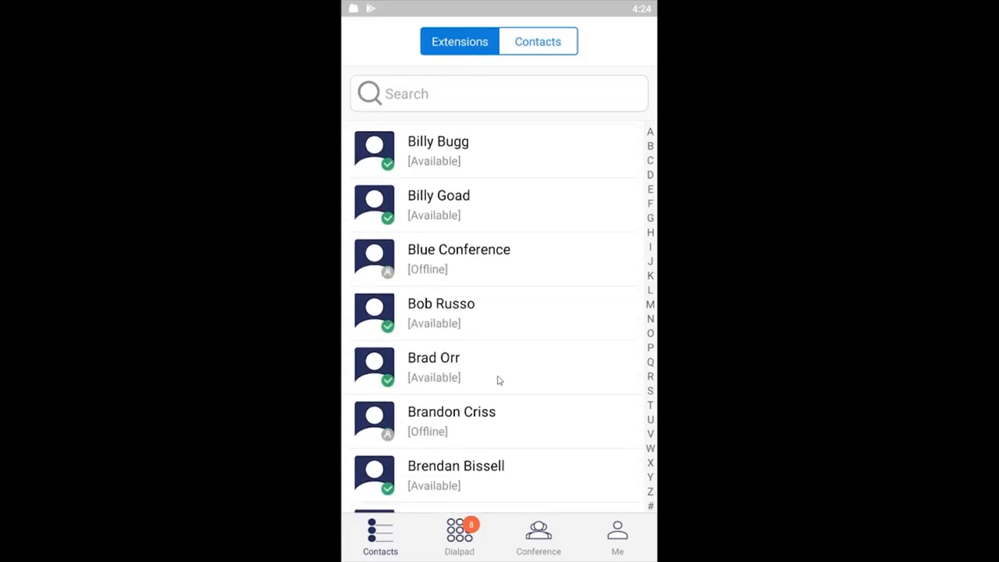
scroll(497, 390, "down", 4)
scroll(516, 383, "up", 5)
scroll(515, 385, "up", 6)
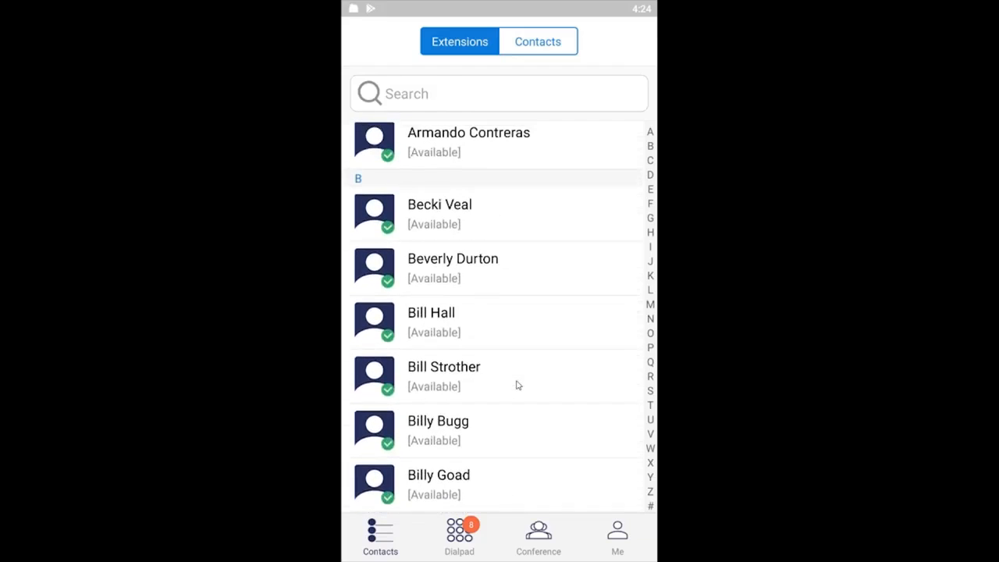
left_click(460, 538)
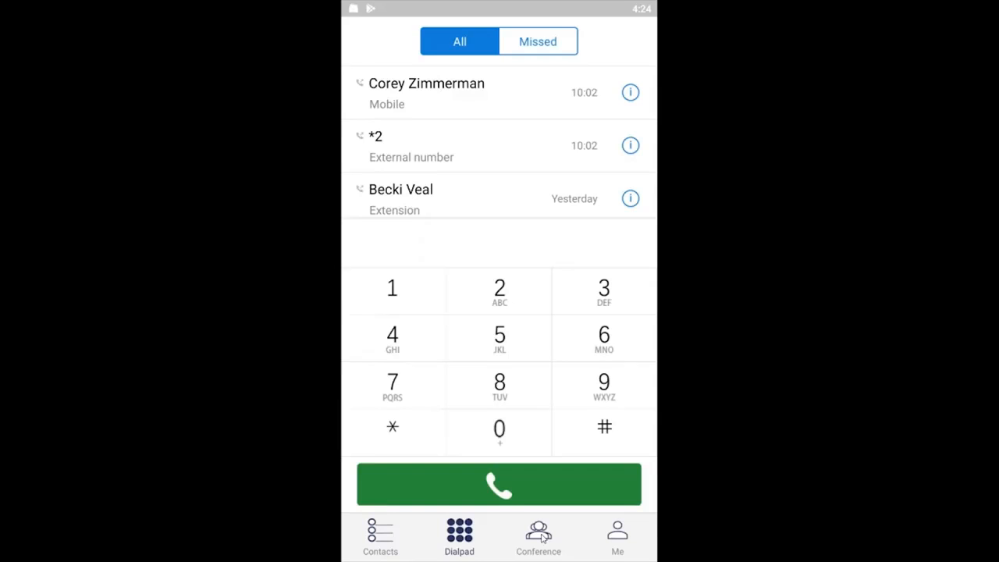
Look over the app's conference history page and the account's personal information, and return to the profile overview
left_click(544, 538)
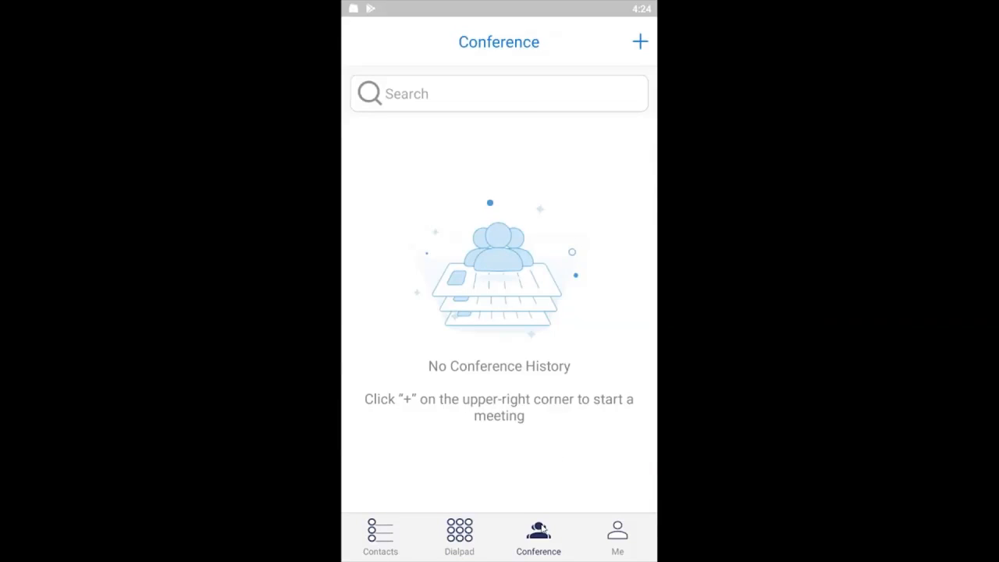
left_click(618, 537)
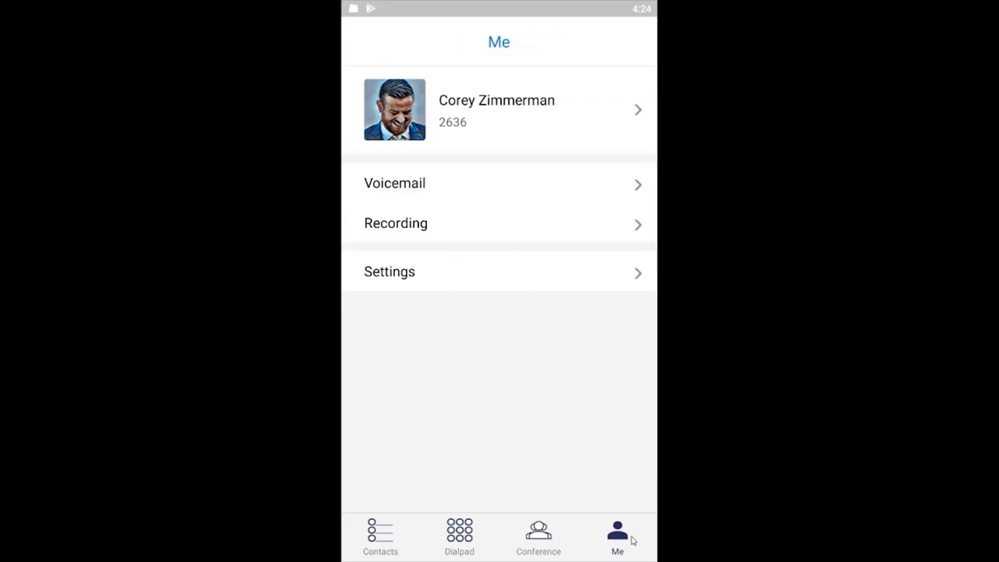
left_click(637, 111)
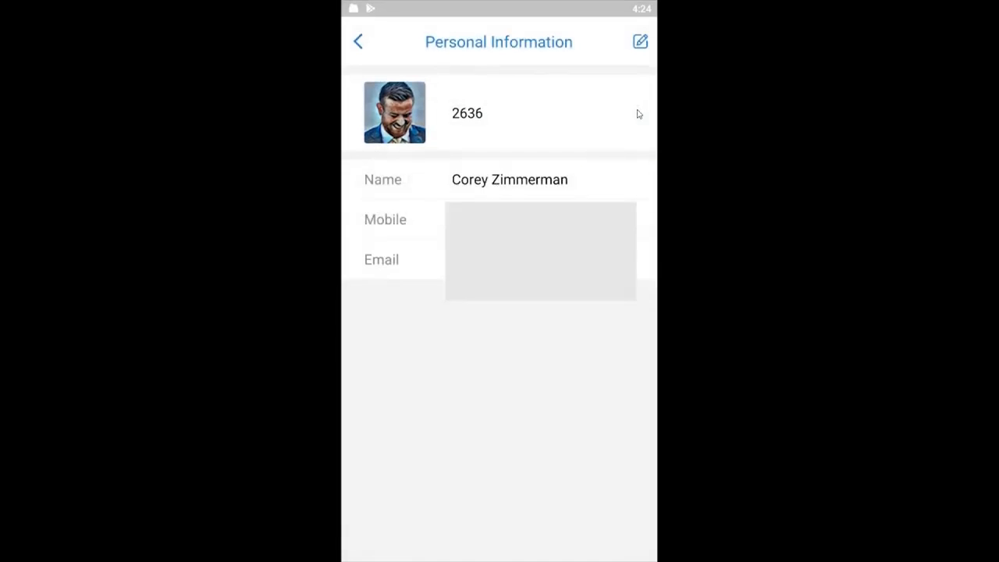
left_click(356, 46)
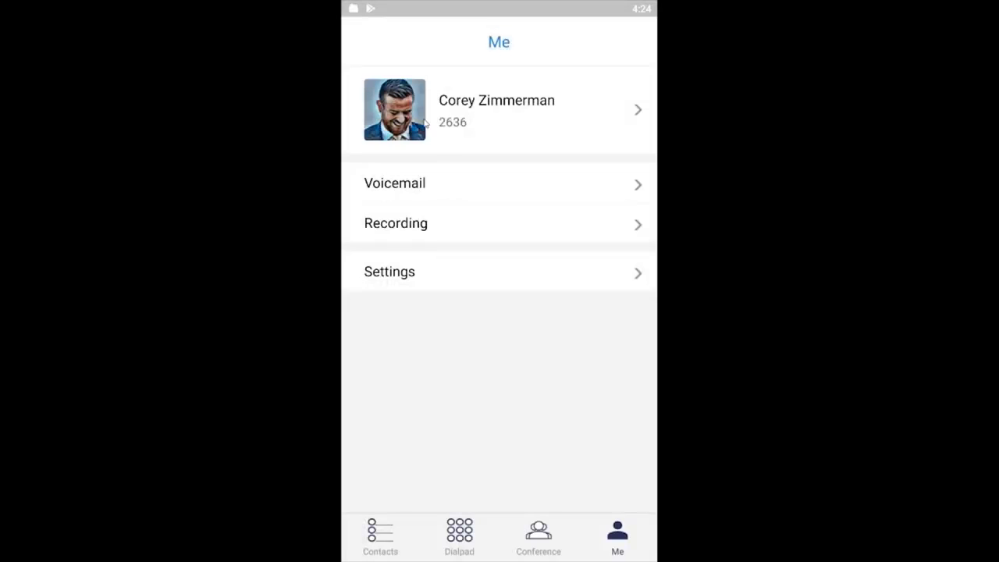
Open the app's settings and log out of the eMobile account
left_click(639, 273)
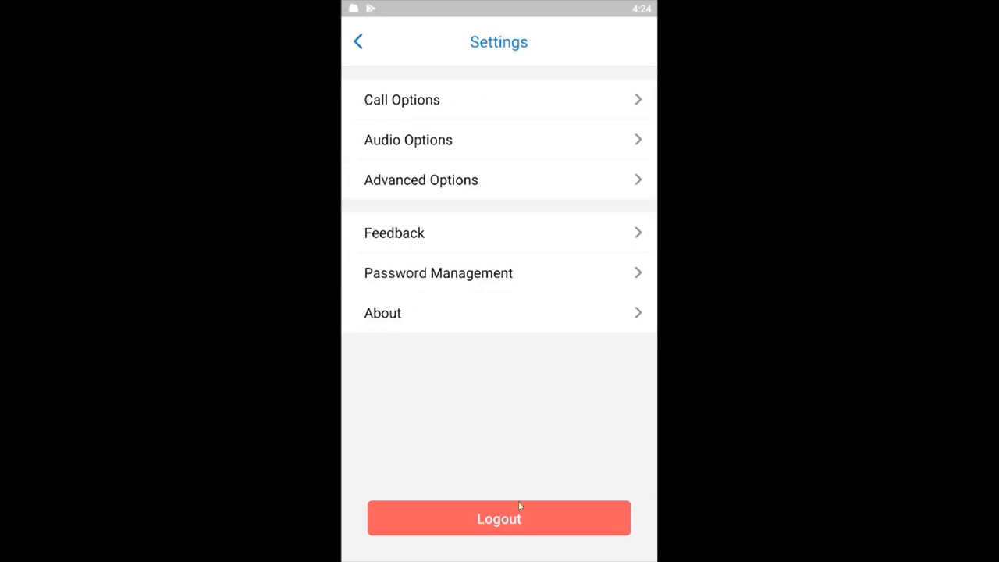
left_click(509, 520)
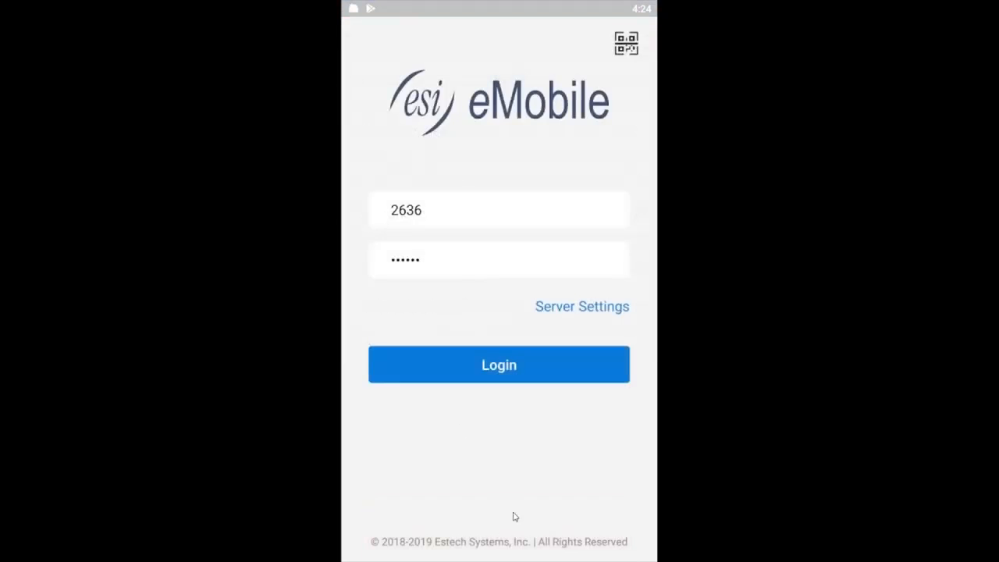
Examine the manual login's extension and password fields and its server settings, and return to the login page
left_click(453, 215)
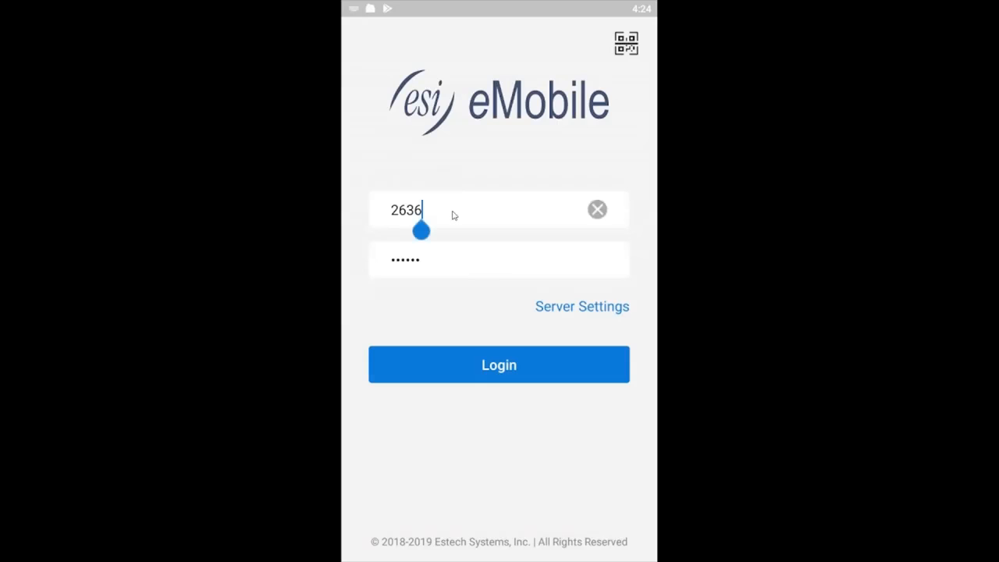
left_click(459, 257)
left_click(580, 310)
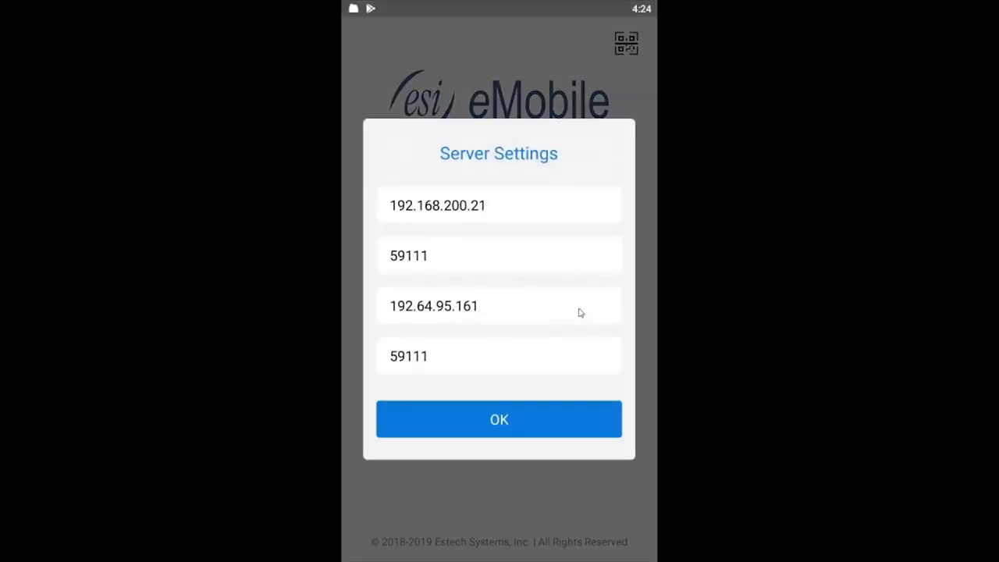
left_click(503, 422)
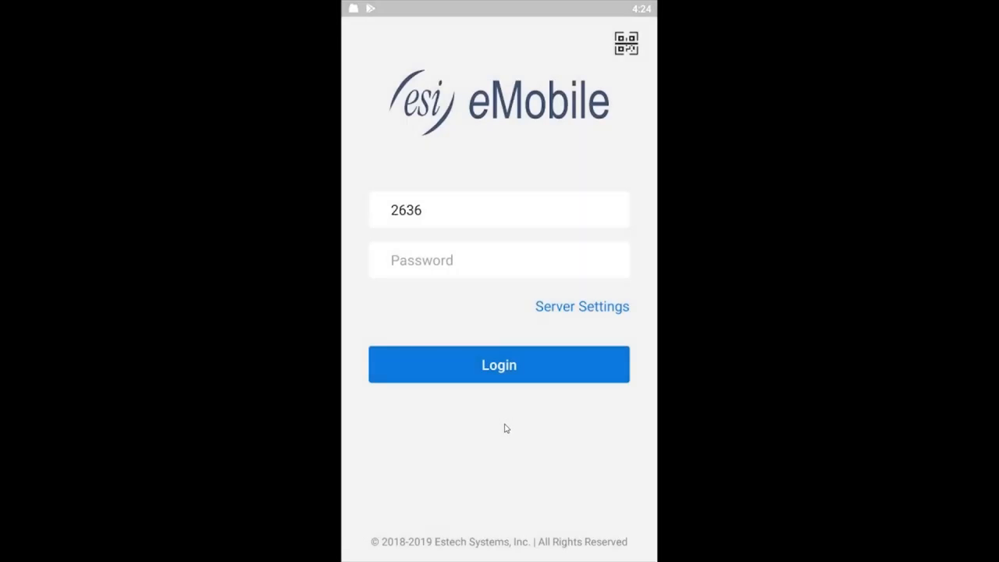